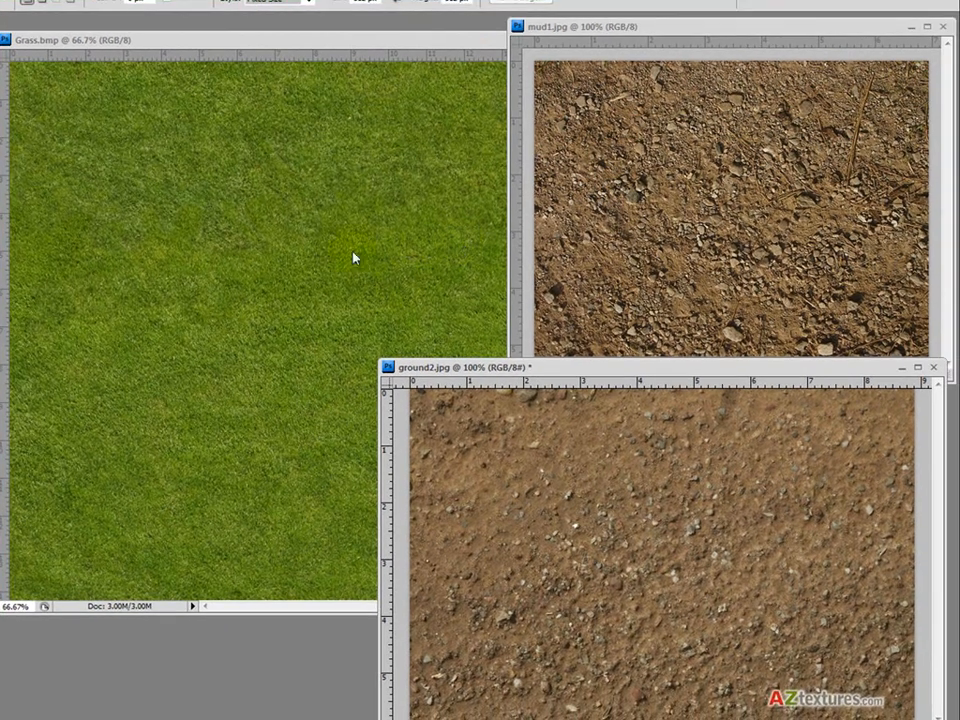
{"action": "left_click", "coordinate": [707, 176]}
{"action": "left_click", "coordinate": [422, 497]}
{"action": "left_click", "coordinate": [608, 194]}
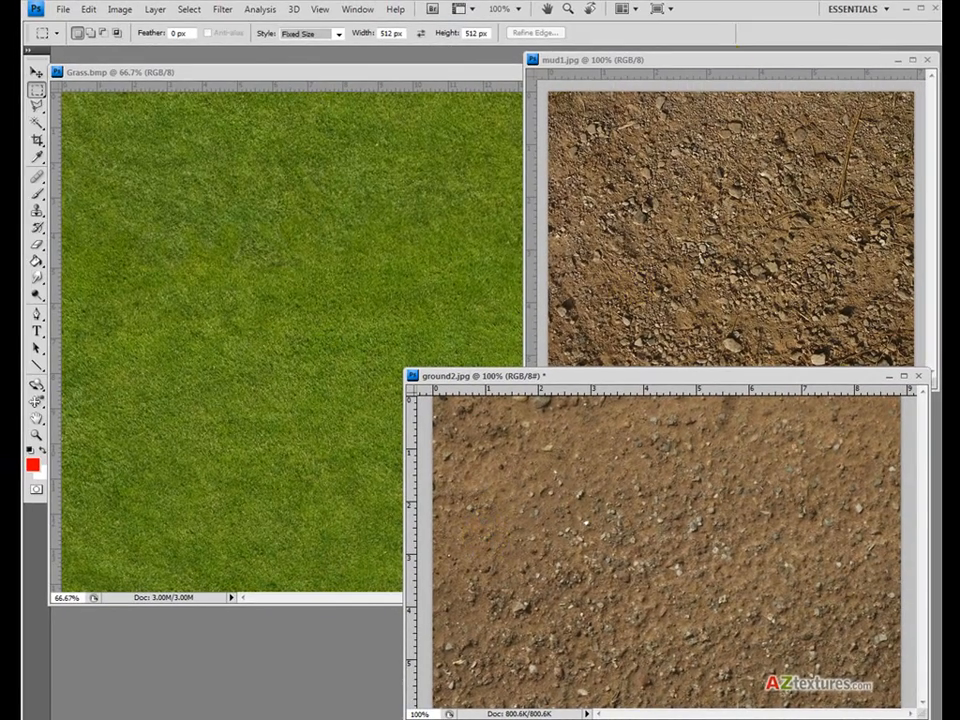
- Place a fixed-size 512 × 512 px rectangular selection over the lower-right part of the grass image
{"action": "left_click", "coordinate": [37, 89]}
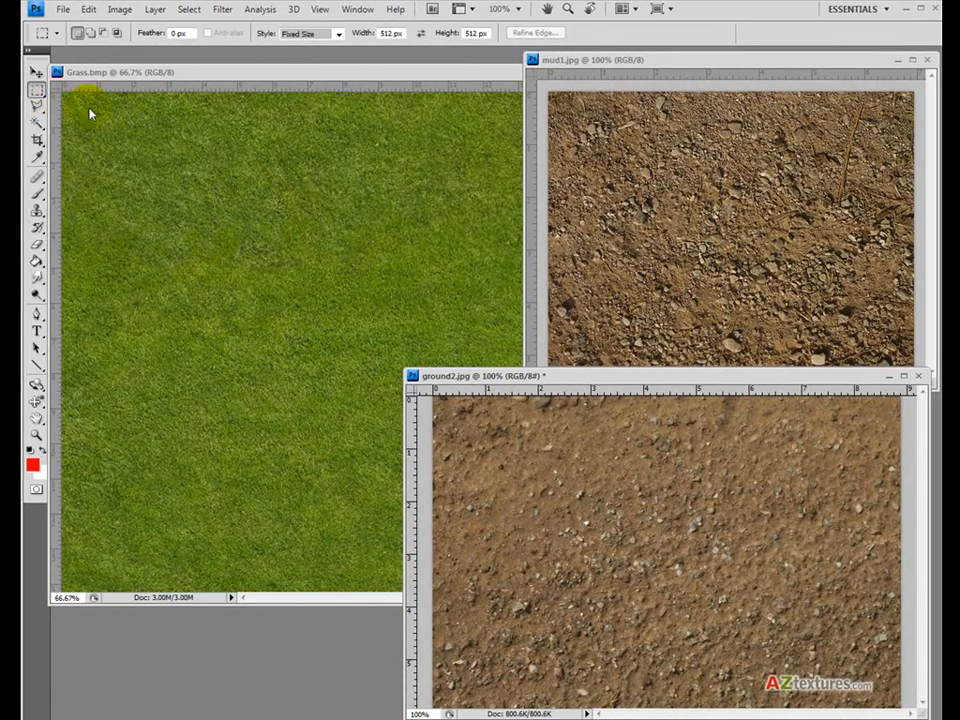
{"action": "left_click", "coordinate": [329, 39]}
{"action": "left_click", "coordinate": [317, 74]}
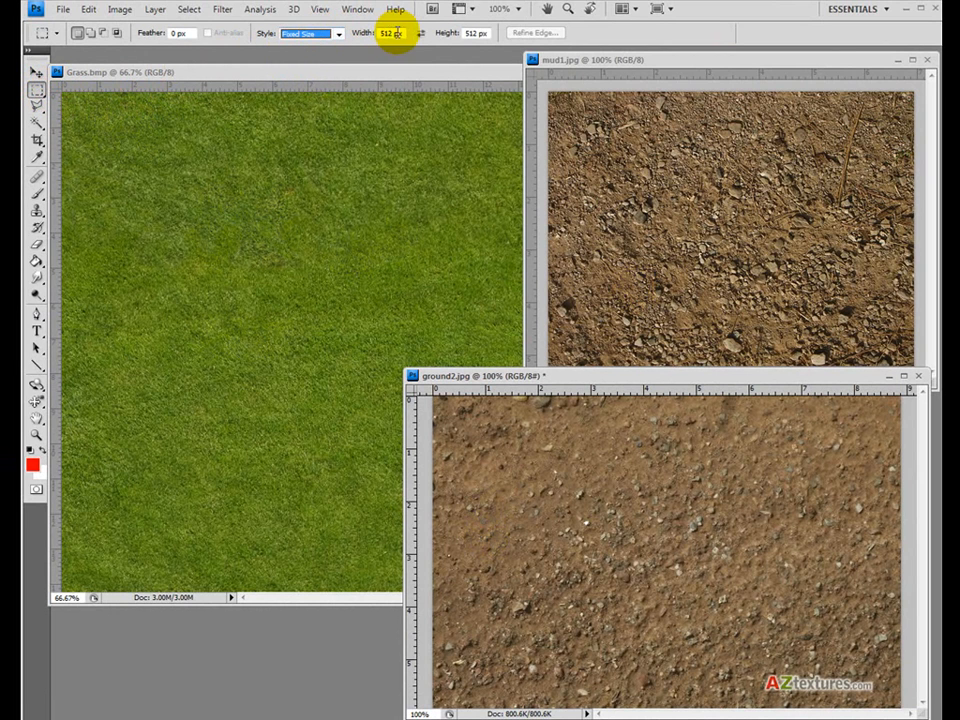
{"action": "left_click", "coordinate": [240, 325]}
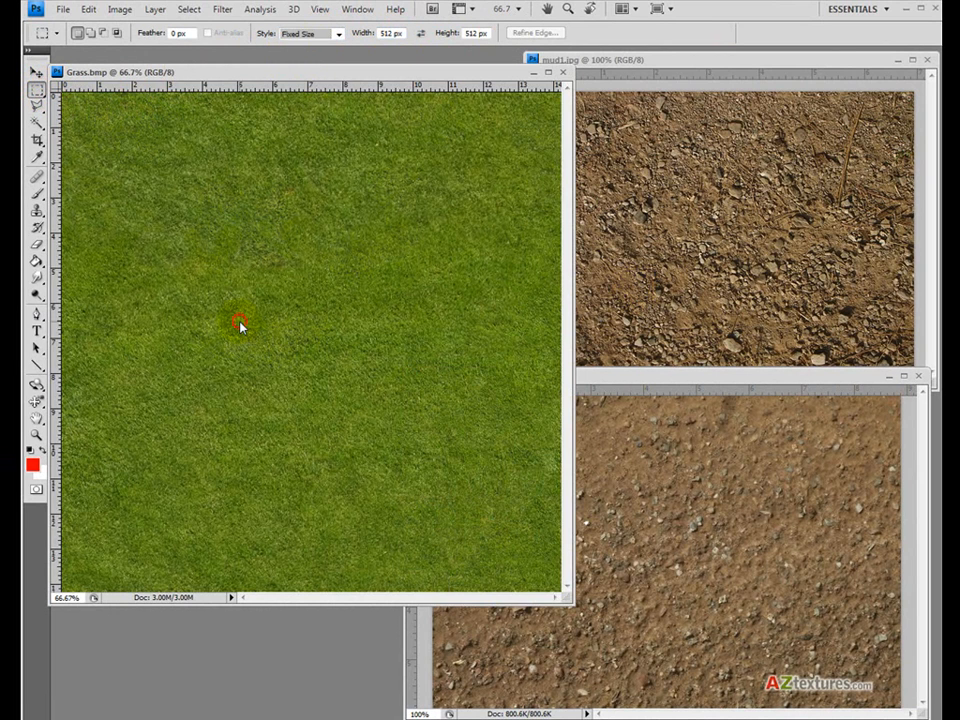
{"action": "left_click", "coordinate": [298, 345]}
{"action": "left_click_drag", "start_coordinate": [422, 441], "coordinate": [255, 216]}
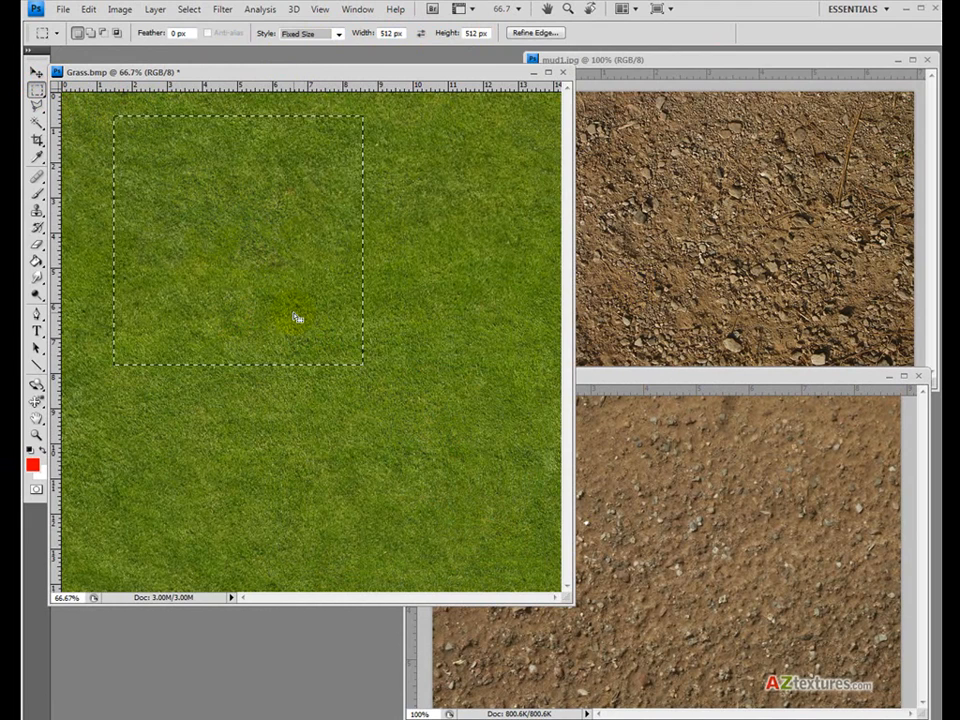
{"action": "left_click_drag", "start_coordinate": [261, 236], "coordinate": [437, 452]}
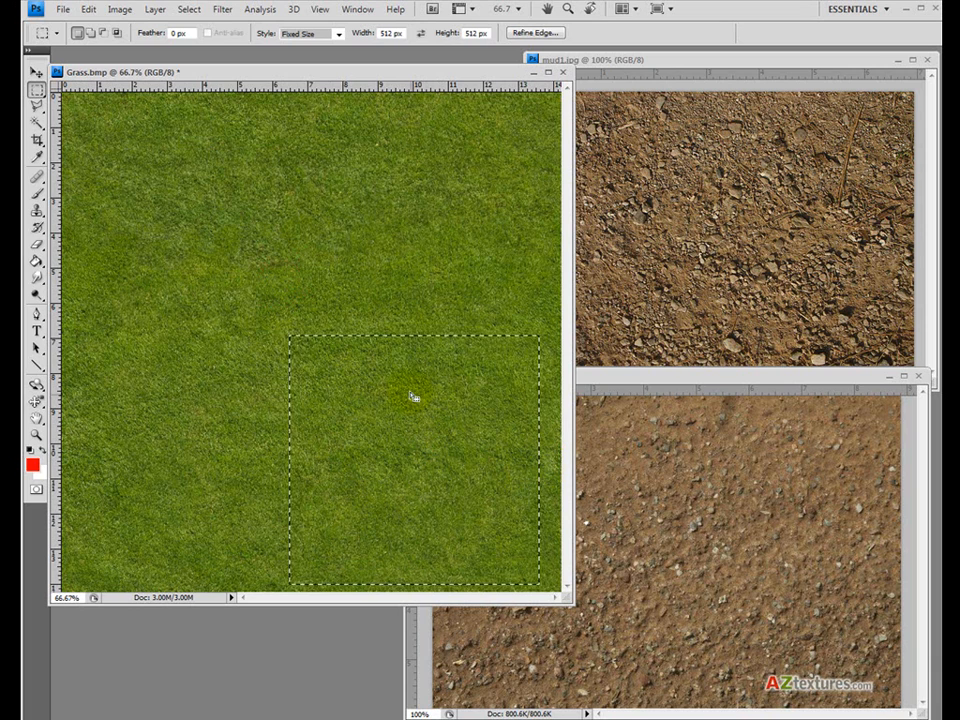
- Crop the grass image to the selection and shrink its window around the result
{"action": "left_click", "coordinate": [120, 9]}
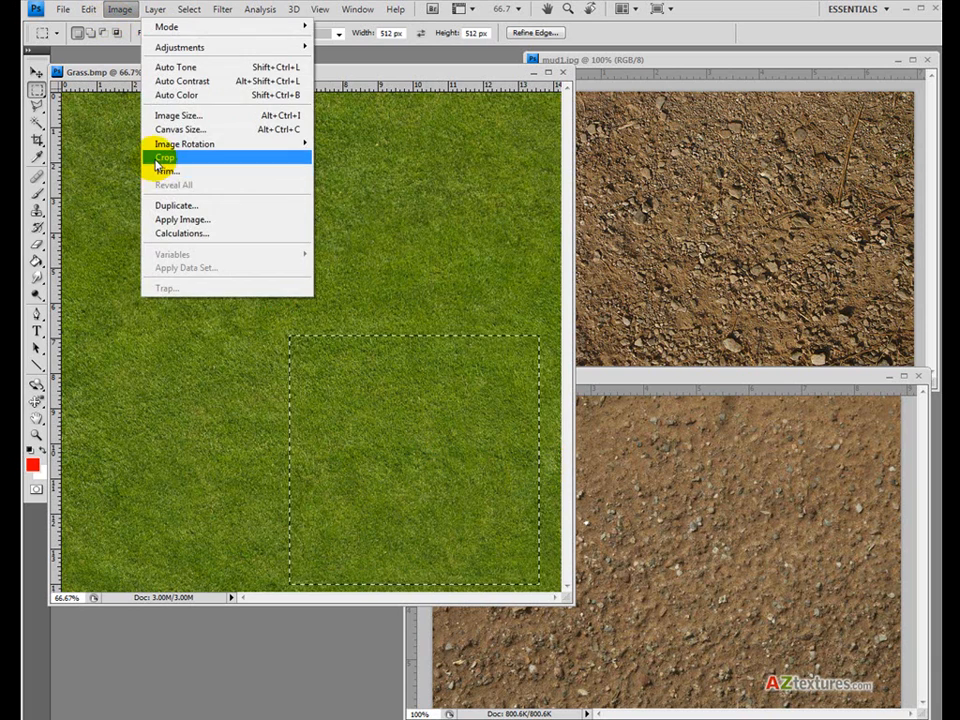
{"action": "left_click", "coordinate": [156, 156]}
{"action": "left_click_drag", "start_coordinate": [330, 355], "coordinate": [378, 452]}
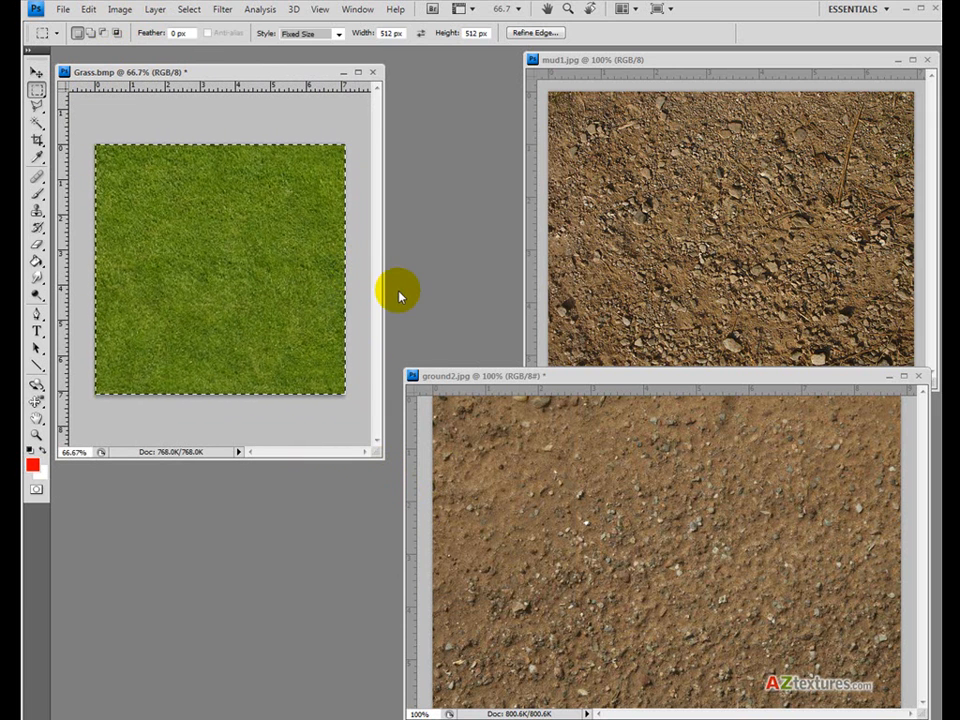
- Bring the Layers panel below the grass image, make it smaller, and shrink the grass window so both fit
{"action": "left_click_drag", "start_coordinate": [955, 397], "coordinate": [292, 415]}
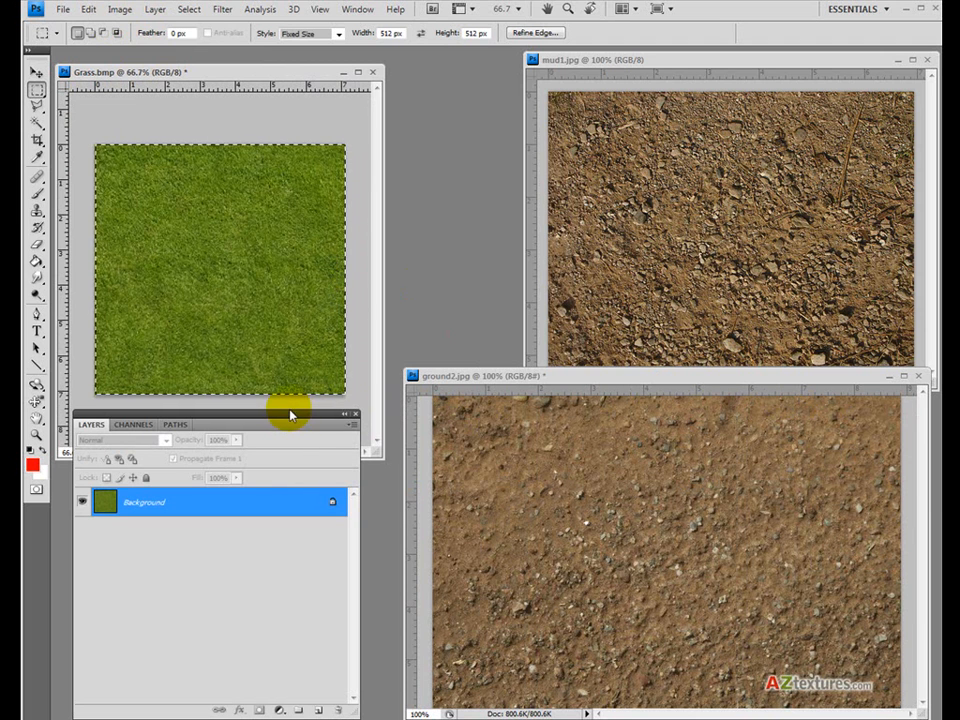
{"action": "left_click_drag", "start_coordinate": [355, 707], "coordinate": [245, 682]}
{"action": "left_click_drag", "start_coordinate": [181, 425], "coordinate": [161, 452]}
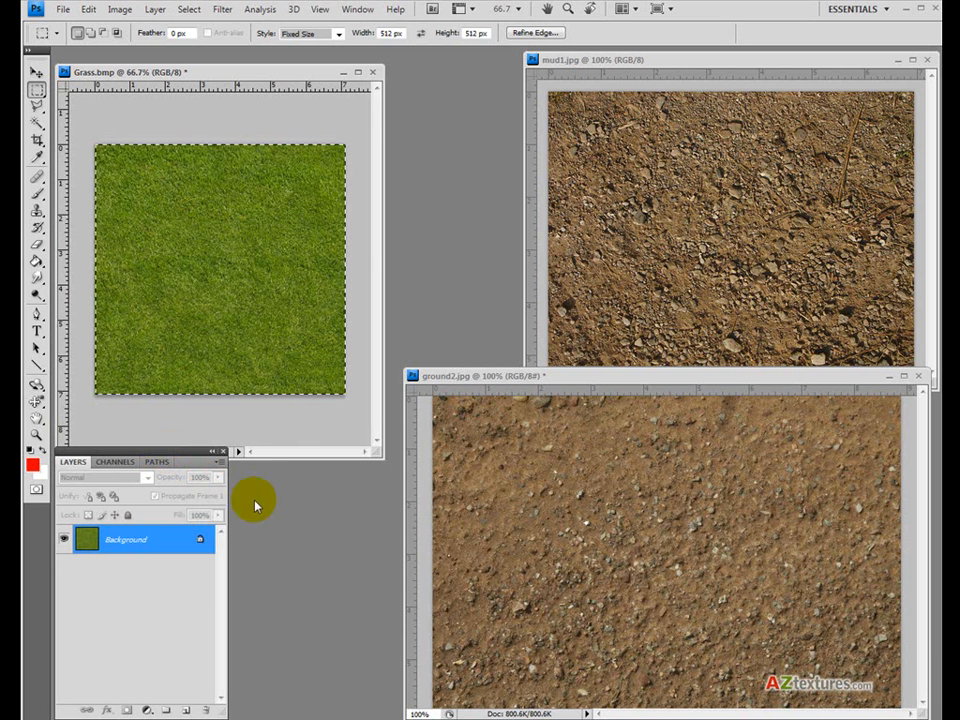
{"action": "left_click_drag", "start_coordinate": [369, 450], "coordinate": [376, 411]}
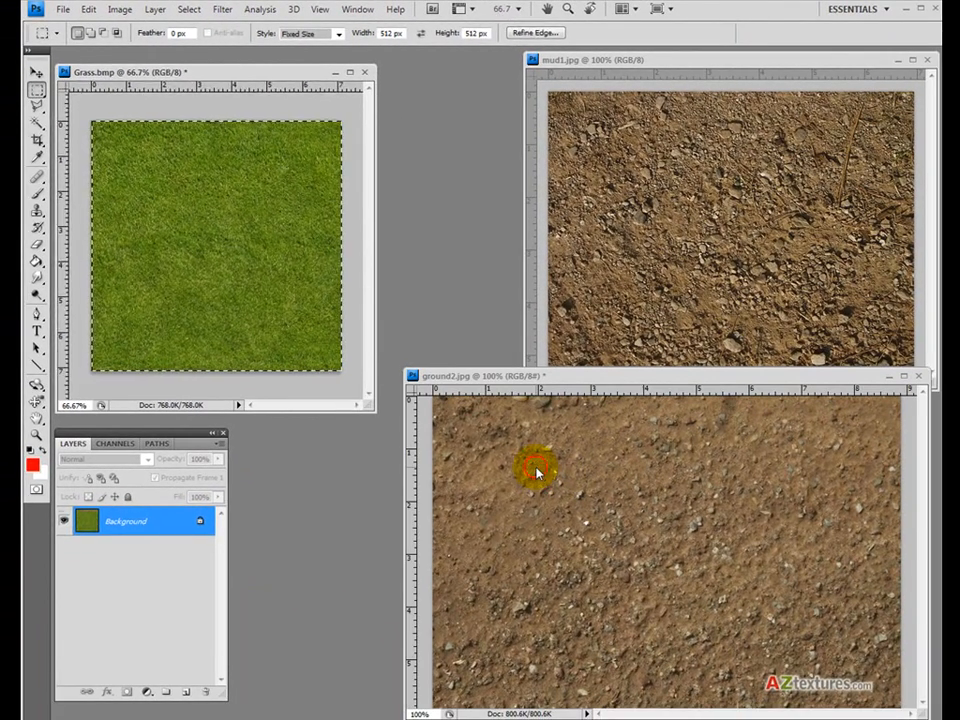
- Crop ground2.jpg to a fixed-size 512 px wide selection at its left edge, leaving out the watermark
{"action": "left_click", "coordinate": [601, 574]}
{"action": "left_click_drag", "start_coordinate": [493, 450], "coordinate": [470, 420]}
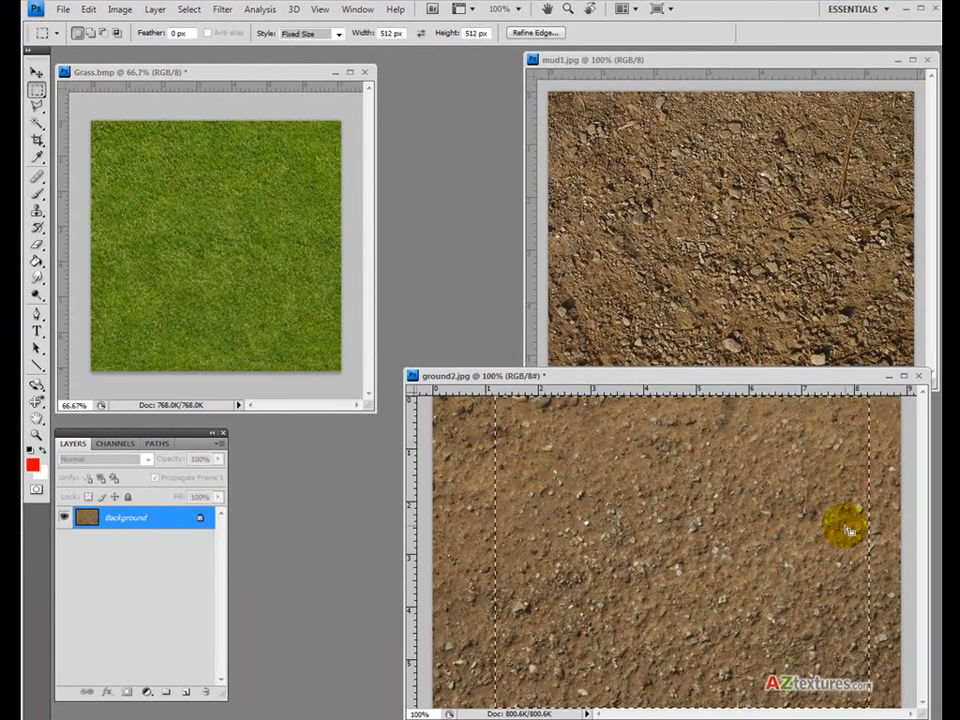
{"action": "left_click_drag", "start_coordinate": [812, 525], "coordinate": [788, 528]}
{"action": "left_click", "coordinate": [118, 9]}
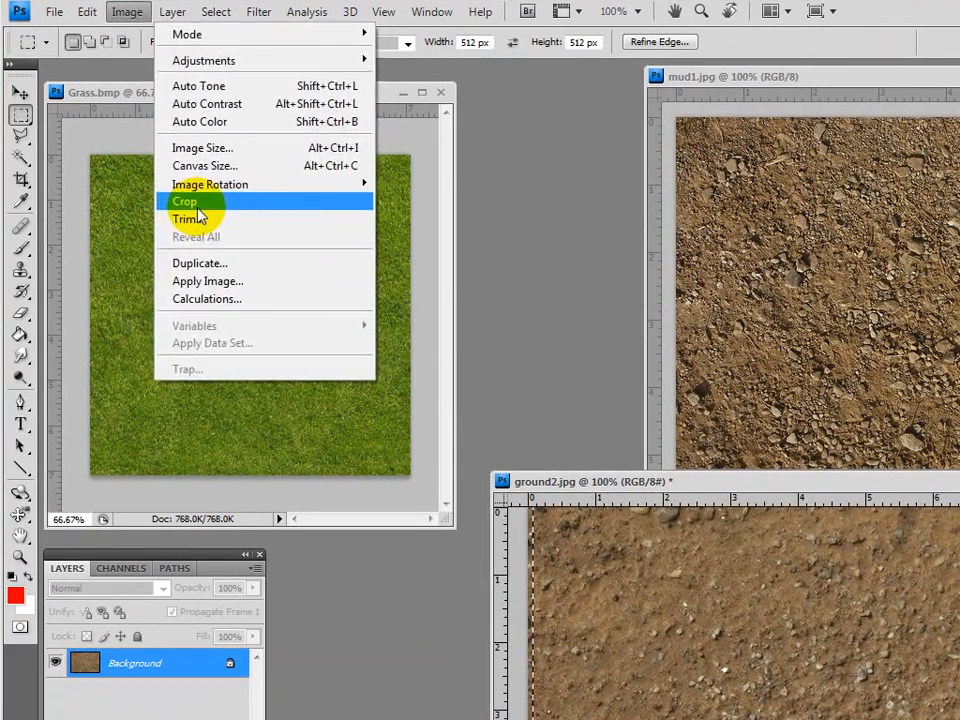
{"action": "left_click", "coordinate": [171, 160]}
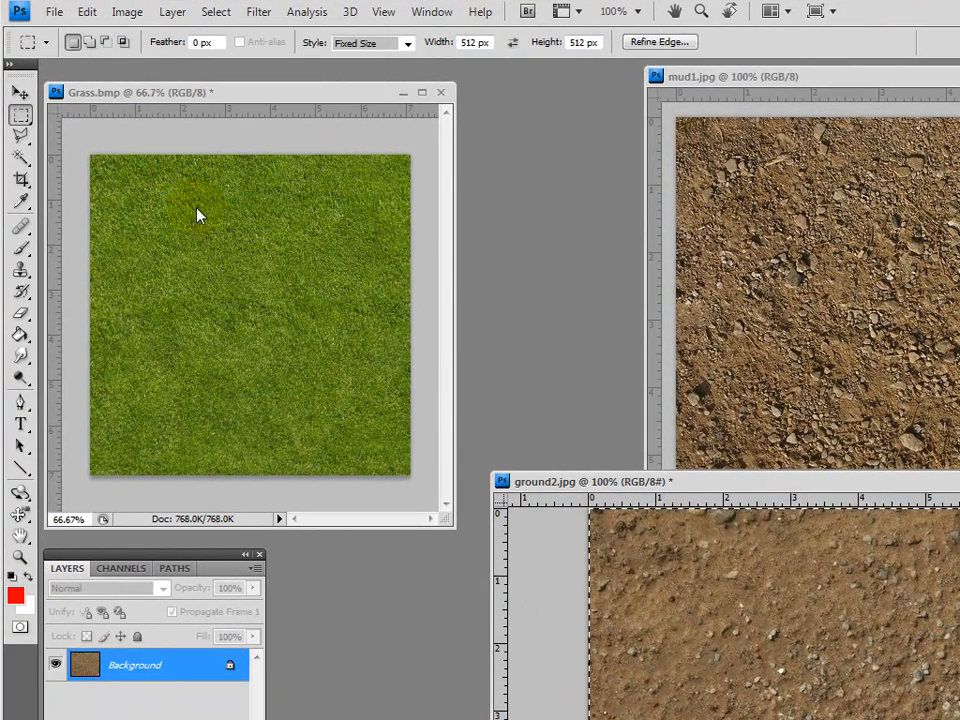
{"action": "left_click_drag", "start_coordinate": [686, 486], "coordinate": [665, 446]}
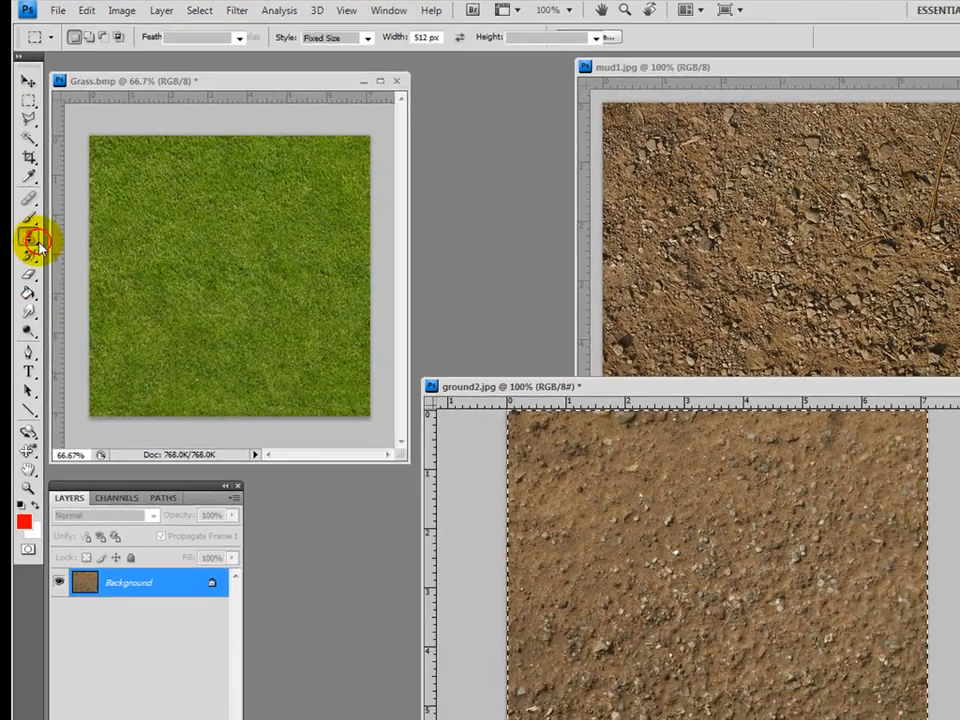
- Cover the stony patches in the middle and right of the ground2 image with sampled dirt using the Clone Stamp
{"action": "left_click", "coordinate": [21, 270]}
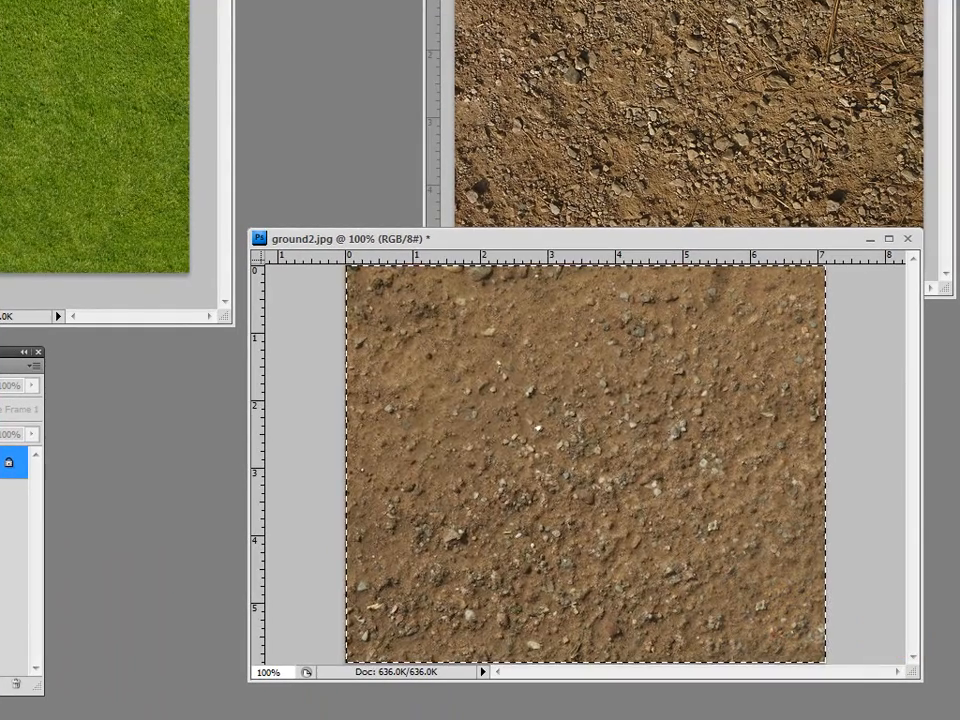
{"action": "left_click", "coordinate": [484, 409], "text": "alt"}
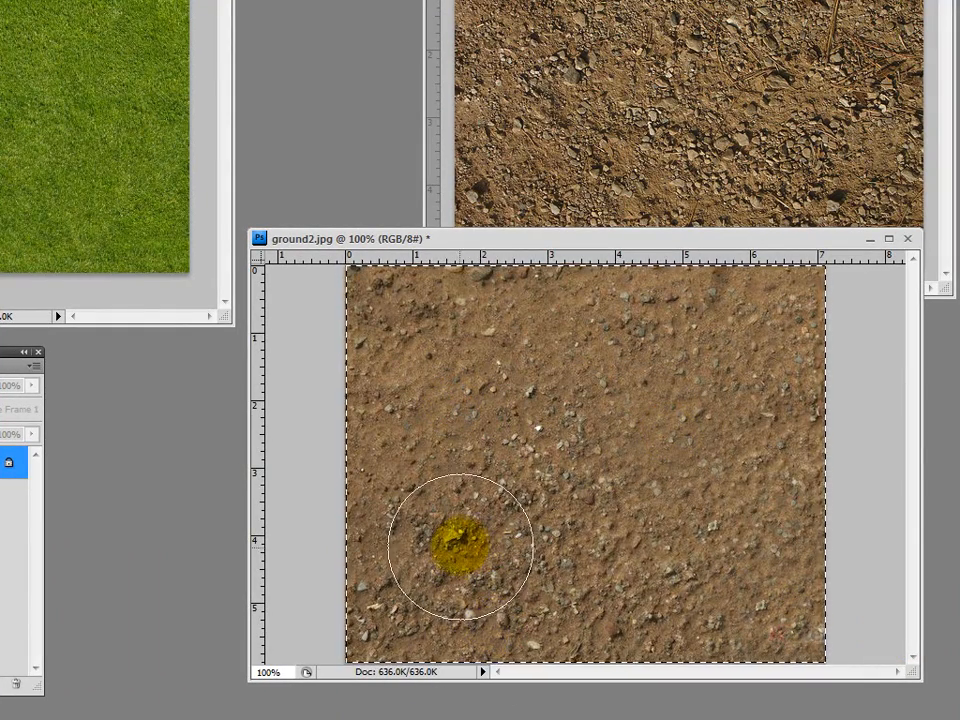
{"action": "mouse_move", "coordinate": [630, 495]}
{"action": "left_mouse_down"}
{"action": "mouse_move", "coordinate": [587, 523]}
{"action": "mouse_move", "coordinate": [474, 546]}
{"action": "mouse_move", "coordinate": [490, 550]}
{"action": "left_mouse_up"}
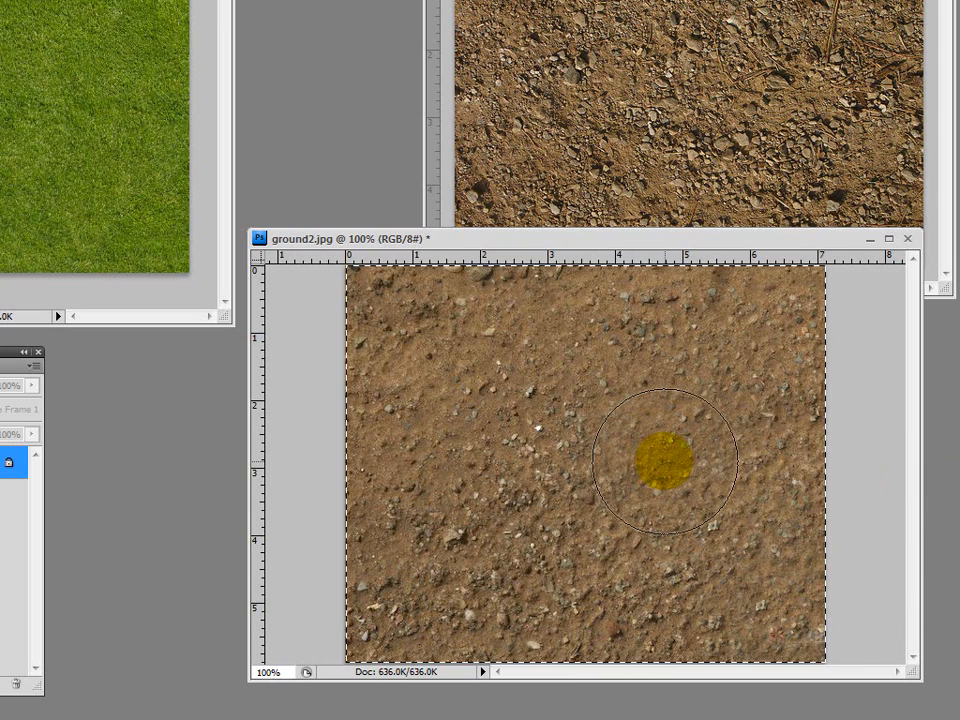
{"action": "left_click", "coordinate": [510, 514]}
{"action": "left_click", "coordinate": [564, 611]}
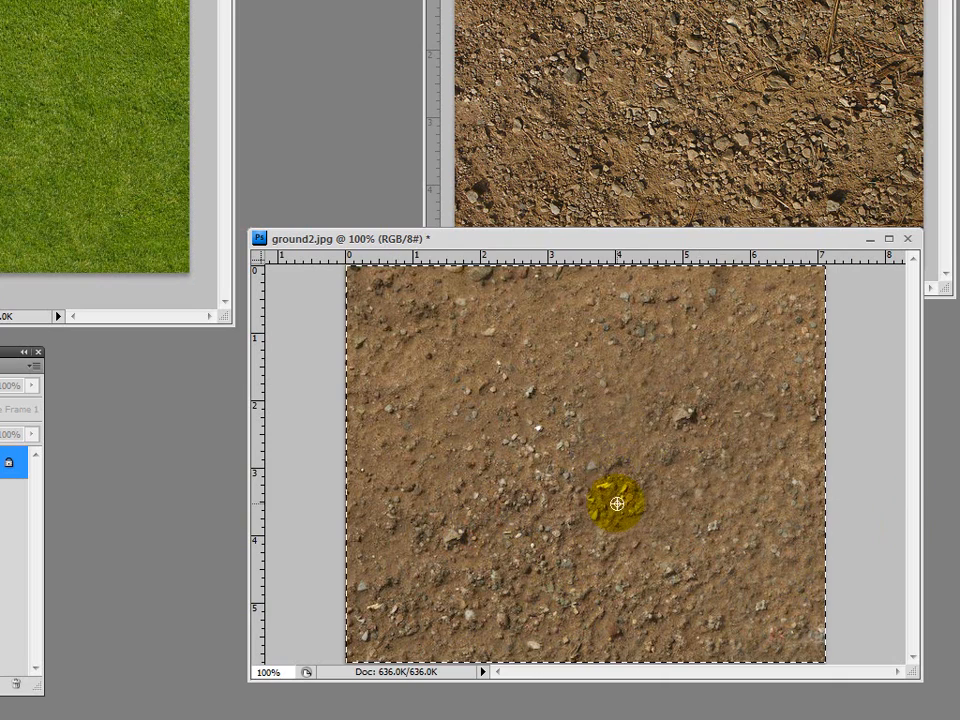
{"action": "left_click", "coordinate": [673, 428]}
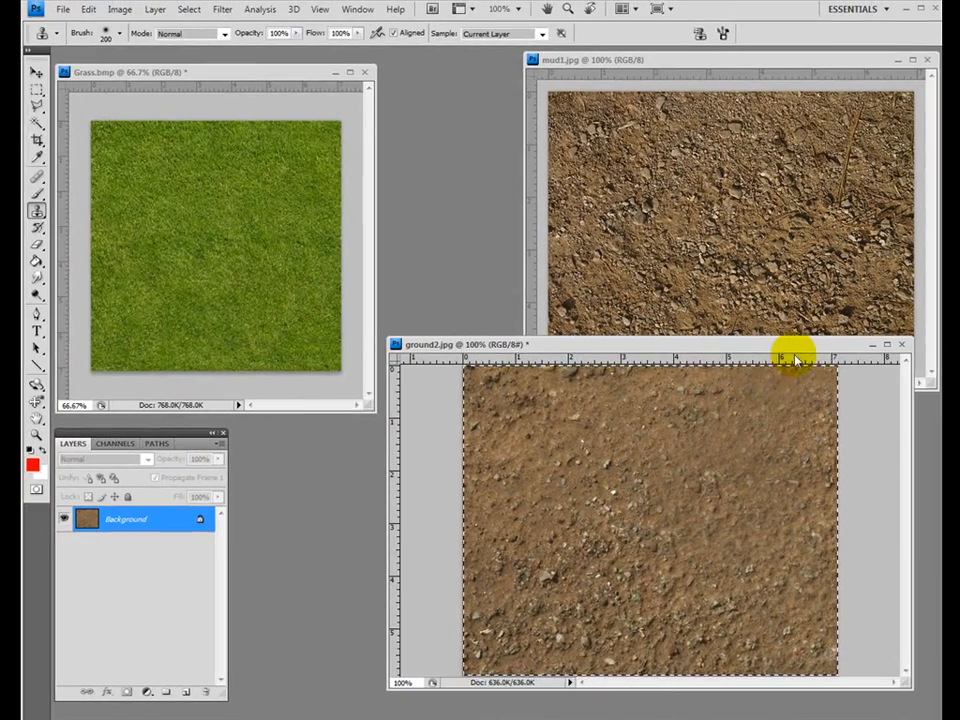
{"action": "mouse_move", "coordinate": [810, 352]}
{"action": "left_mouse_down"}
{"action": "mouse_move", "coordinate": [789, 354]}
{"action": "mouse_move", "coordinate": [800, 346]}
{"action": "left_mouse_up"}
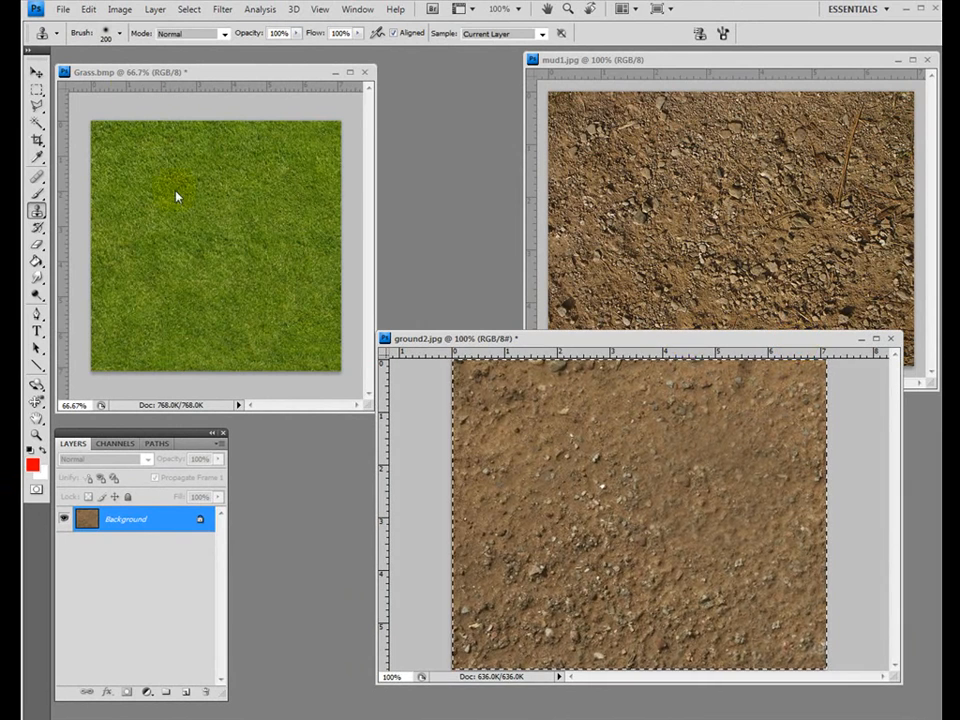
- Scale the ground2 image to 50 percent of its size with proportions constrained
{"action": "left_click", "coordinate": [120, 10]}
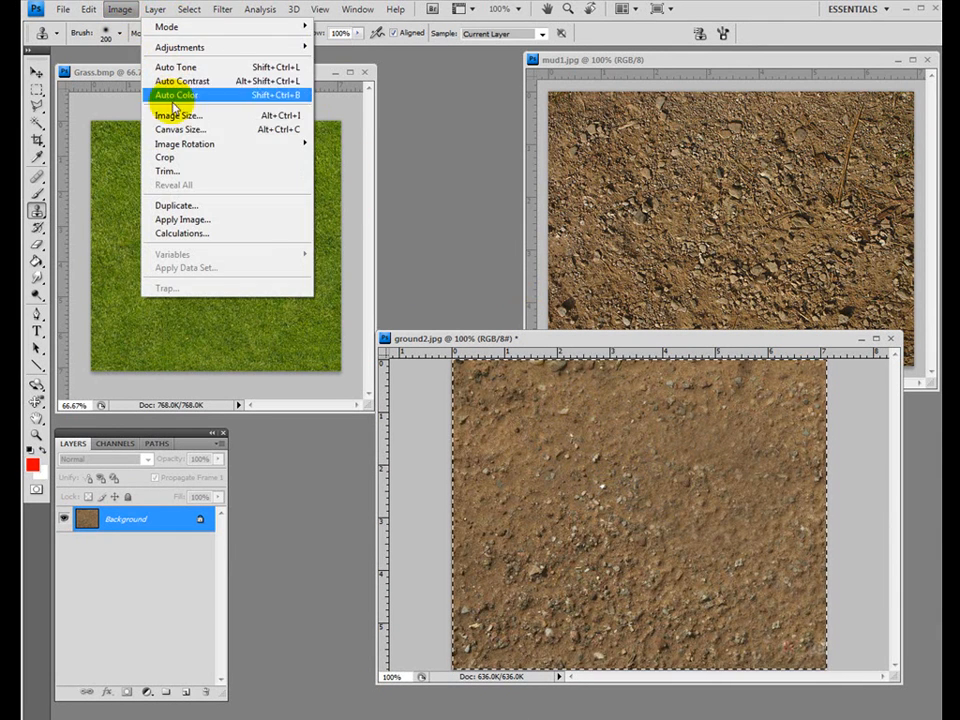
{"action": "left_click", "coordinate": [190, 117]}
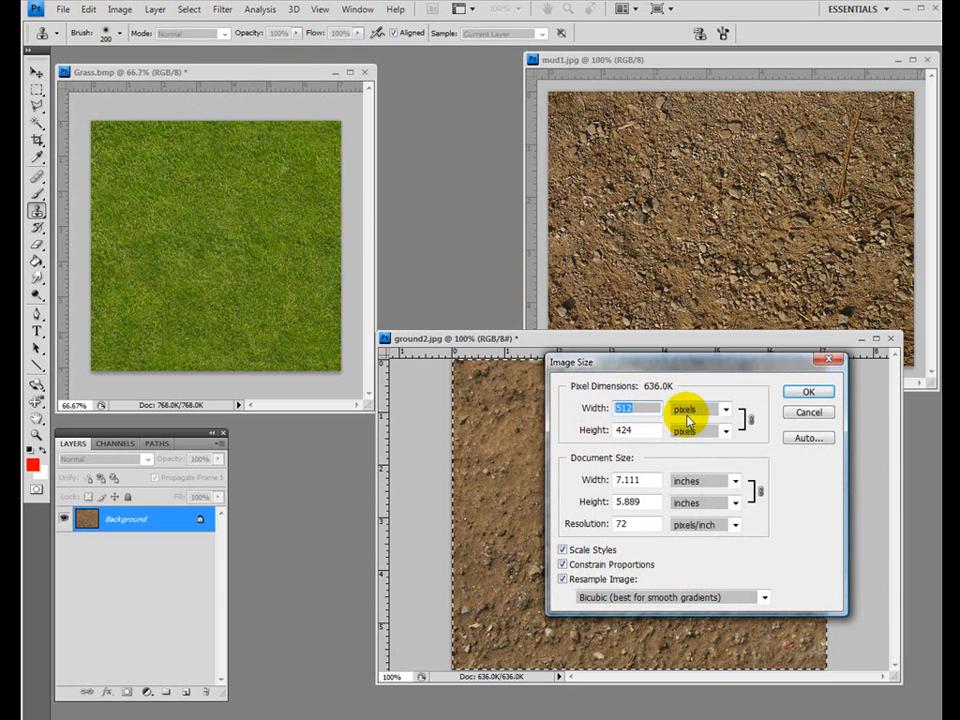
{"action": "left_click", "coordinate": [683, 416]}
{"action": "left_click", "coordinate": [686, 424]}
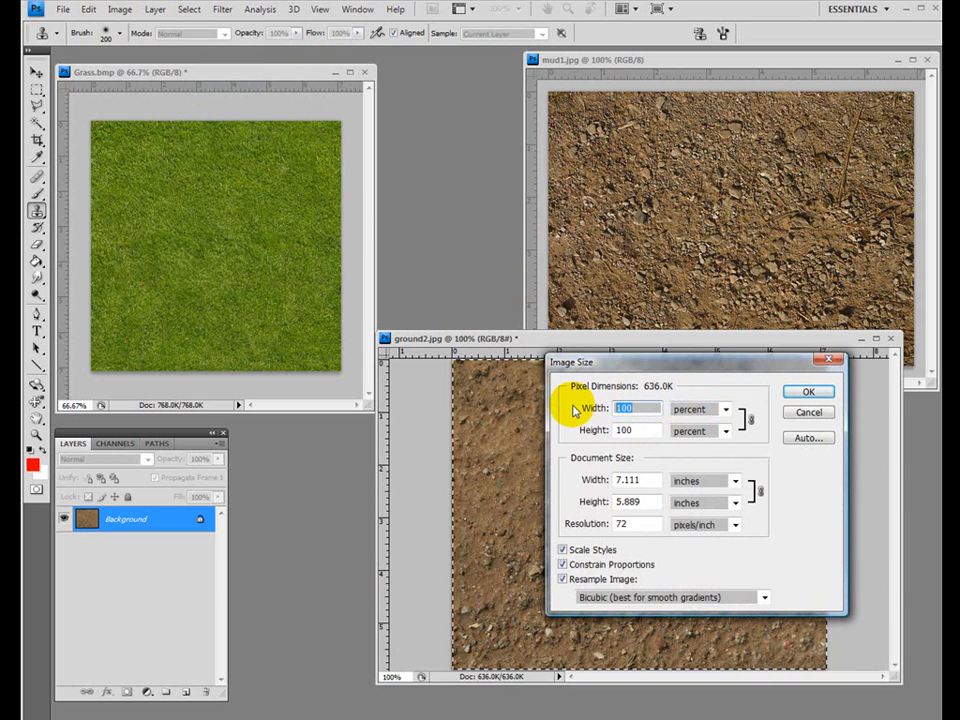
{"action": "type", "text": "50"}
{"action": "left_click", "coordinate": [808, 392]}
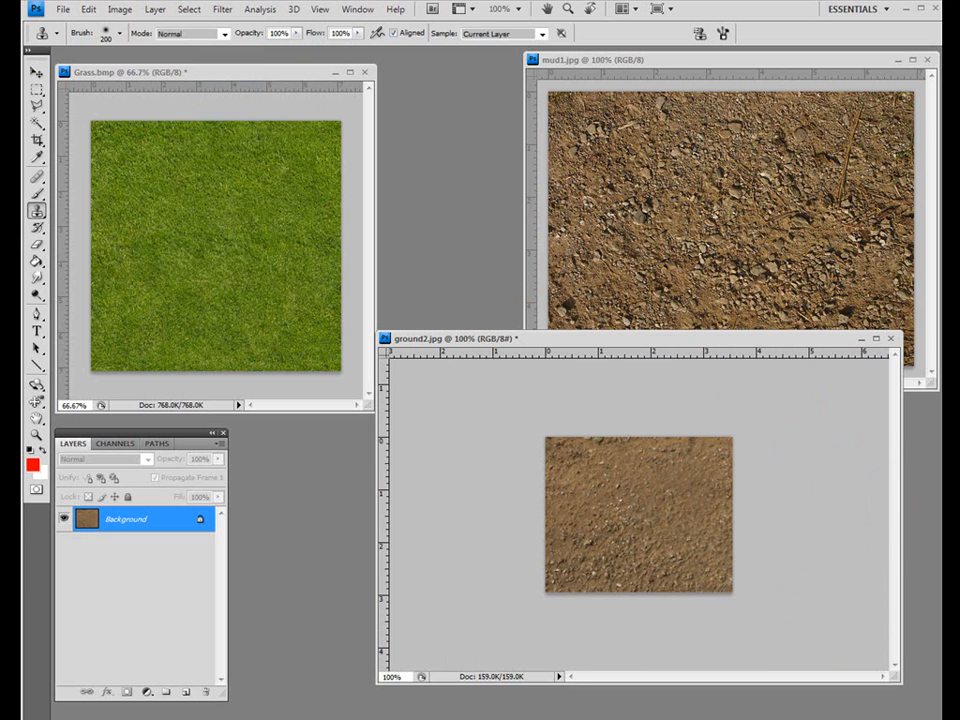
- Choose the Healing Brush and set its brush diameter to 78 px
{"action": "left_click", "coordinate": [36, 178]}
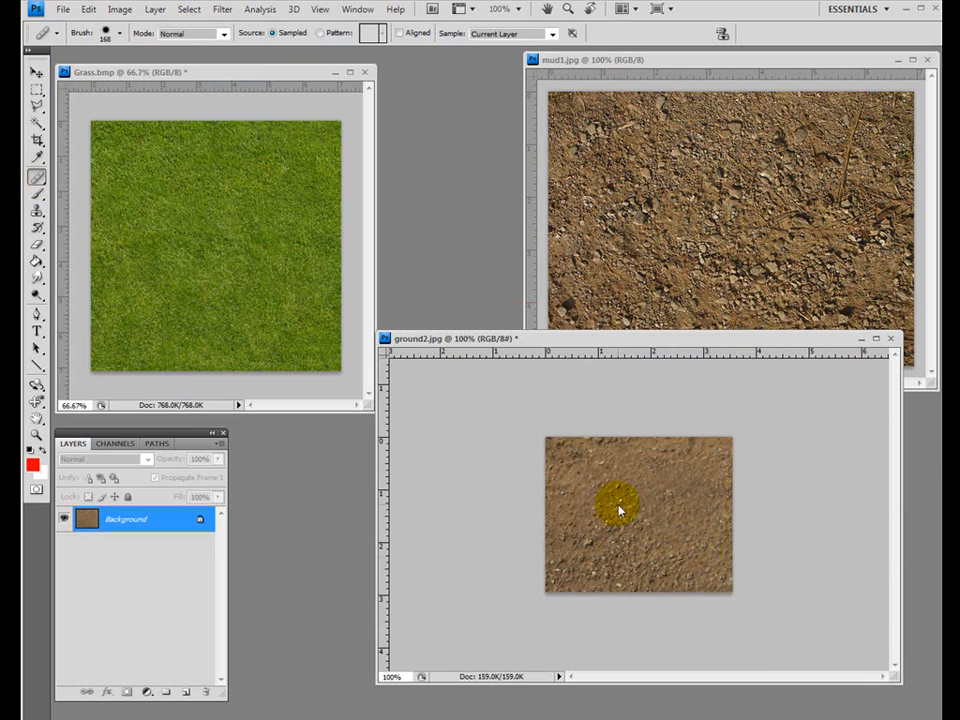
{"action": "left_click", "coordinate": [104, 31]}
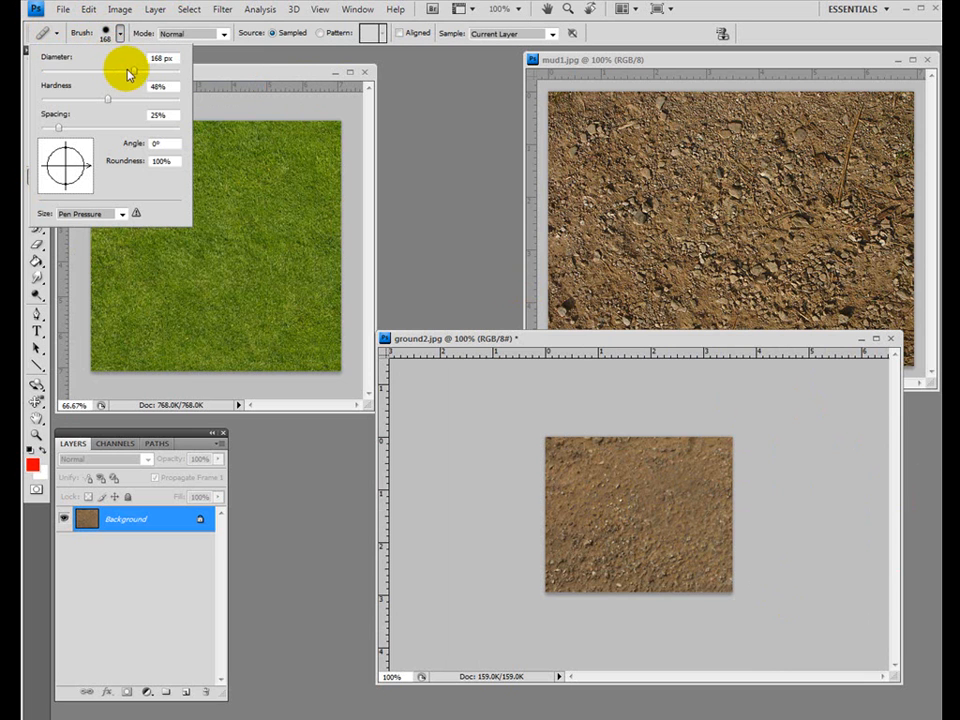
{"action": "left_click_drag", "start_coordinate": [135, 72], "coordinate": [77, 75]}
{"action": "left_click", "coordinate": [729, 13]}
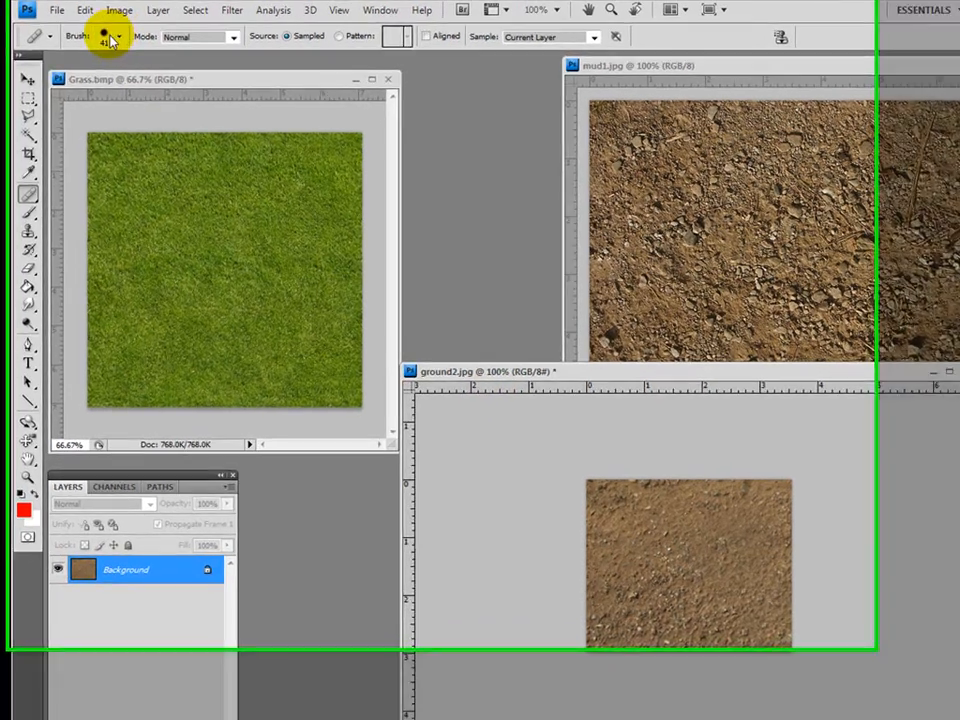
{"action": "left_click", "coordinate": [120, 34]}
{"action": "left_click_drag", "start_coordinate": [74, 74], "coordinate": [100, 92]}
{"action": "left_click", "coordinate": [868, 30]}
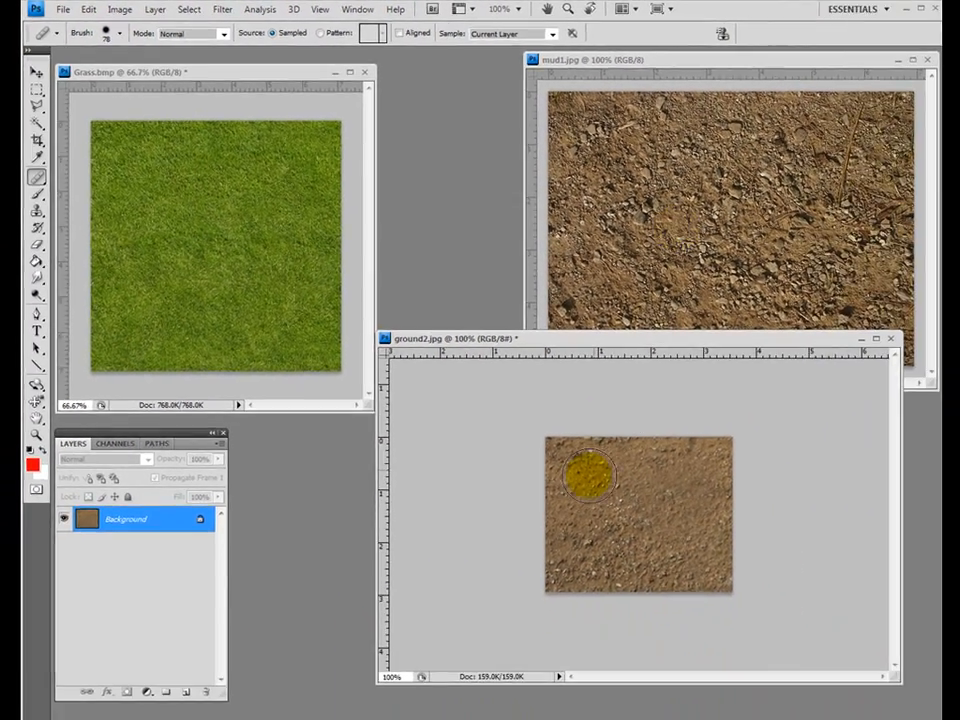
- Even out the ground2 texture by healing several spots across it with sampled dirt, and narrow its window
{"action": "left_click", "coordinate": [684, 487]}
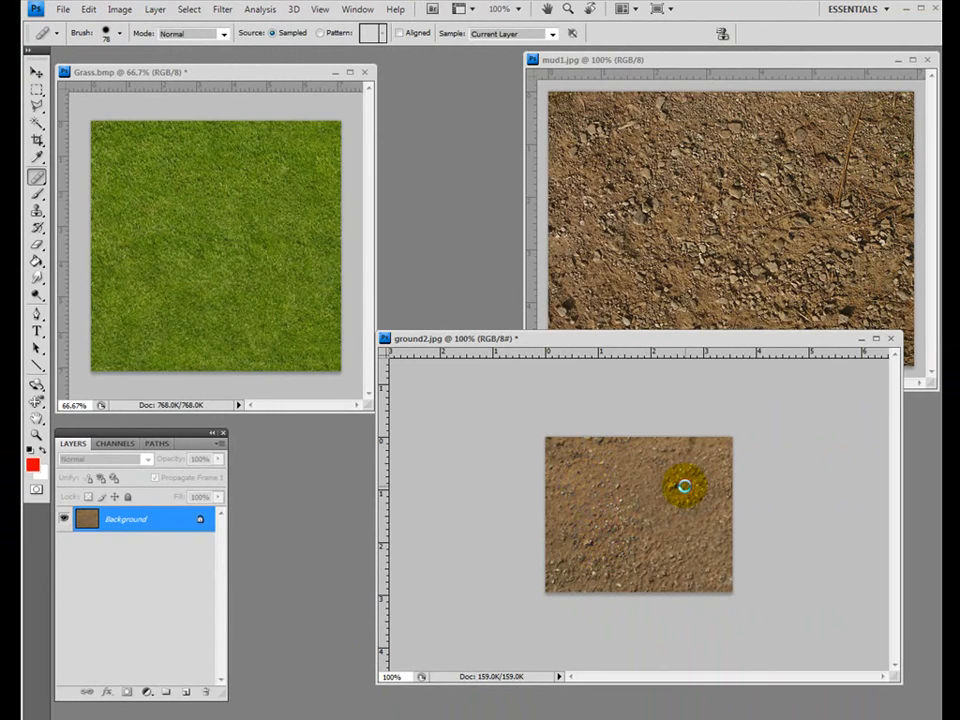
{"action": "left_click", "coordinate": [671, 529]}
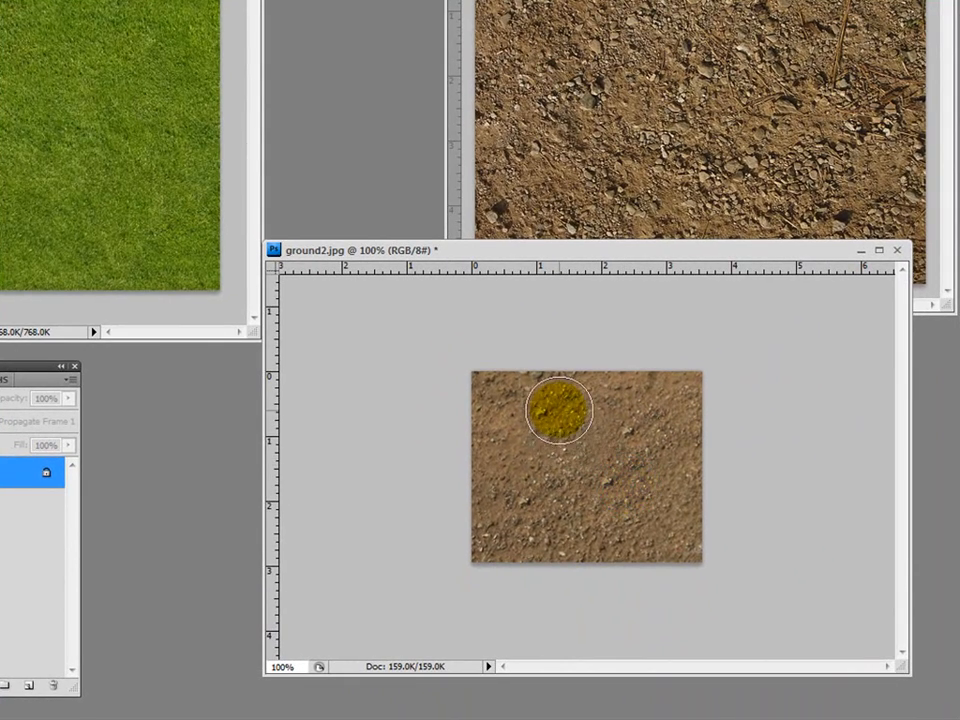
{"action": "left_click", "coordinate": [516, 454]}
{"action": "left_click", "coordinate": [604, 435]}
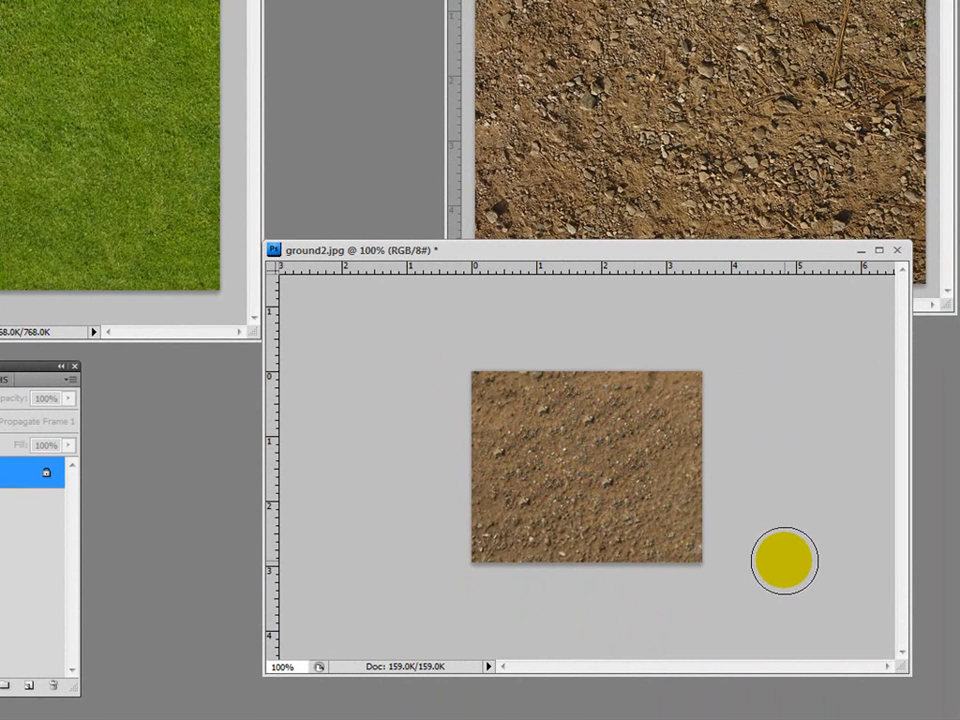
{"action": "left_click", "coordinate": [568, 493]}
{"action": "left_click", "coordinate": [639, 456]}
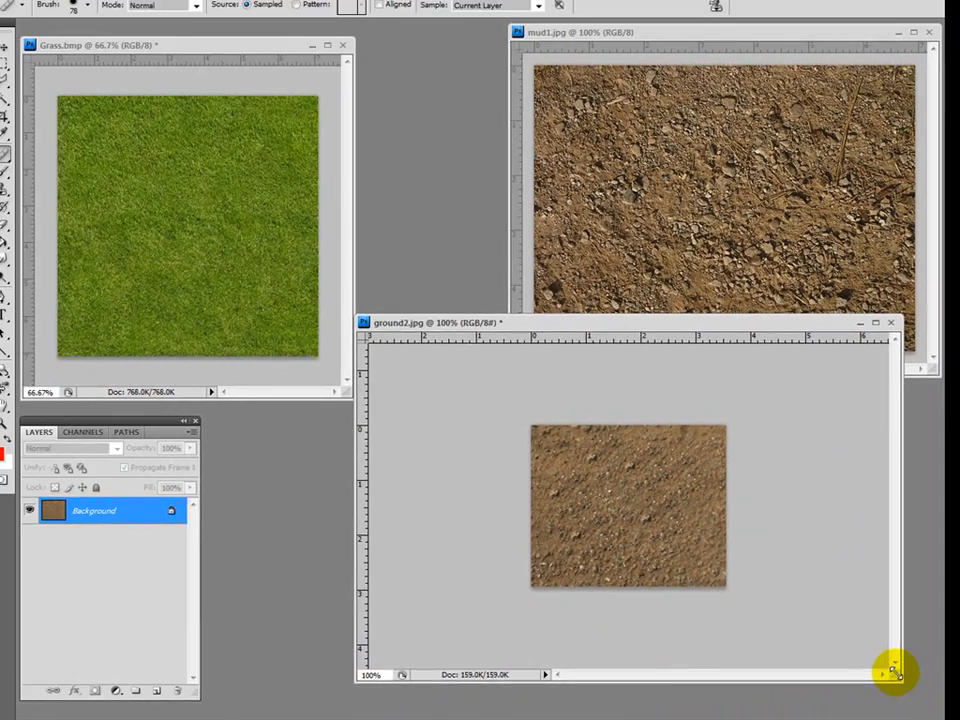
{"action": "left_click_drag", "start_coordinate": [893, 672], "coordinate": [751, 675]}
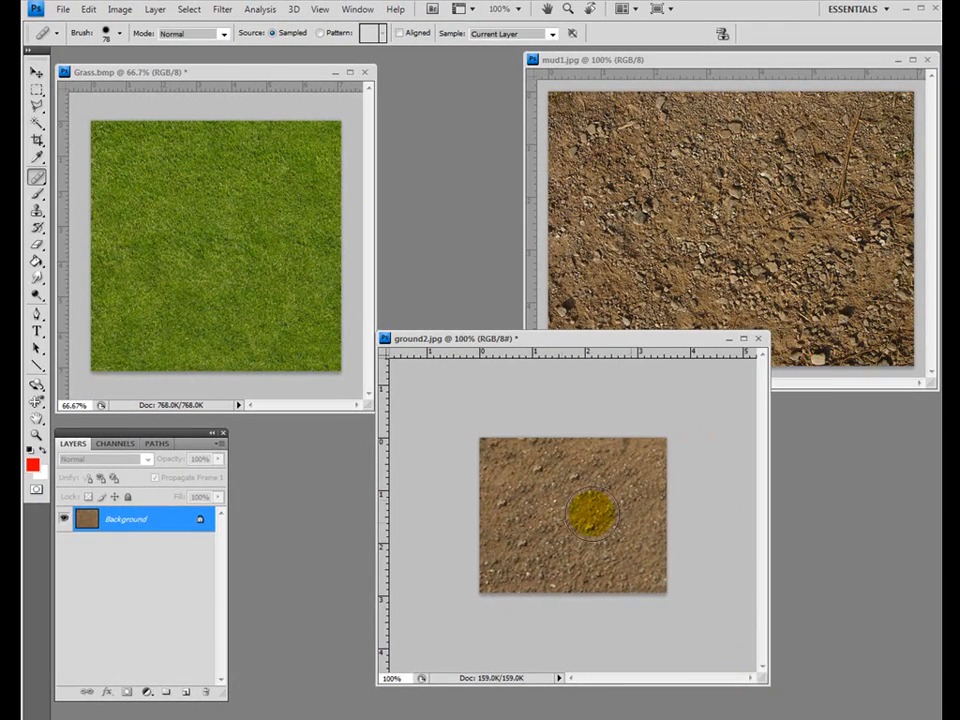
{"action": "left_click", "coordinate": [190, 9]}
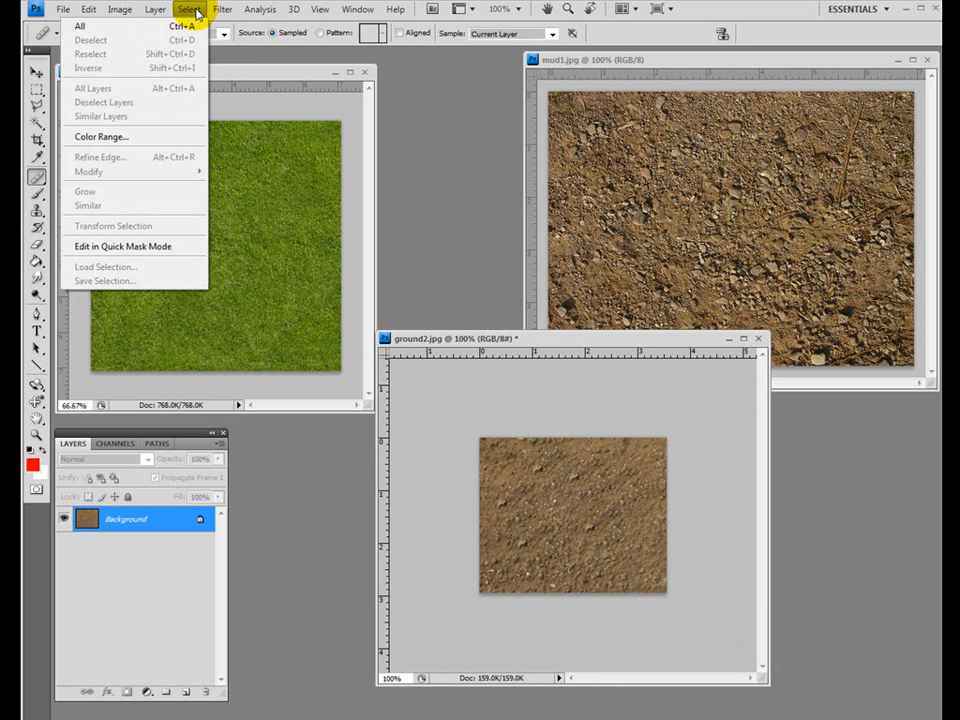
{"action": "mouse_move", "coordinate": [222, 10]}
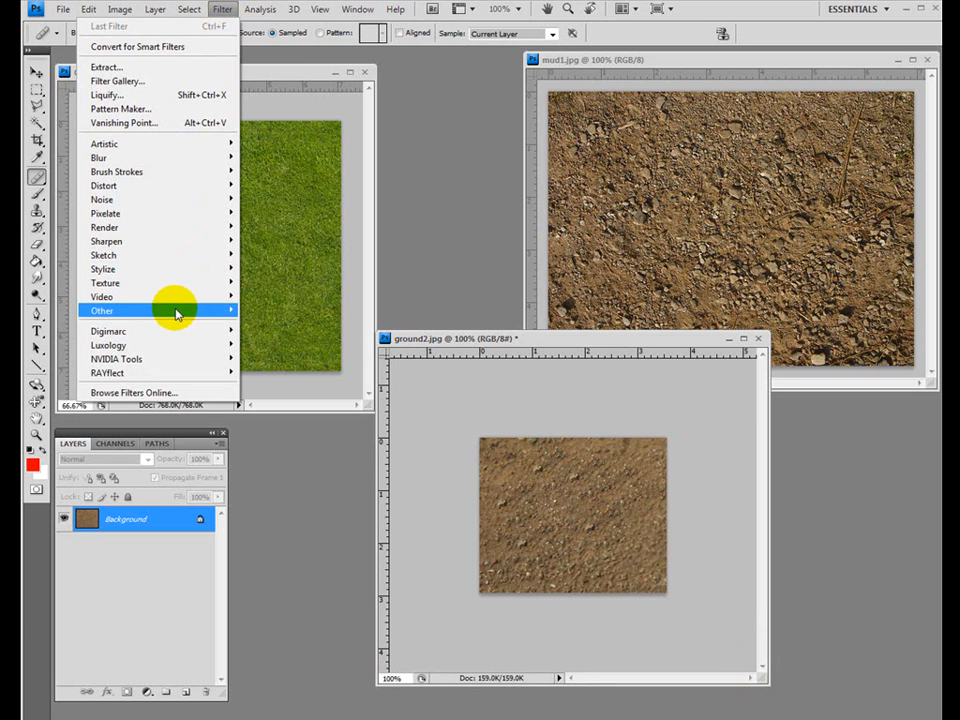
{"action": "mouse_move", "coordinate": [246, 312]}
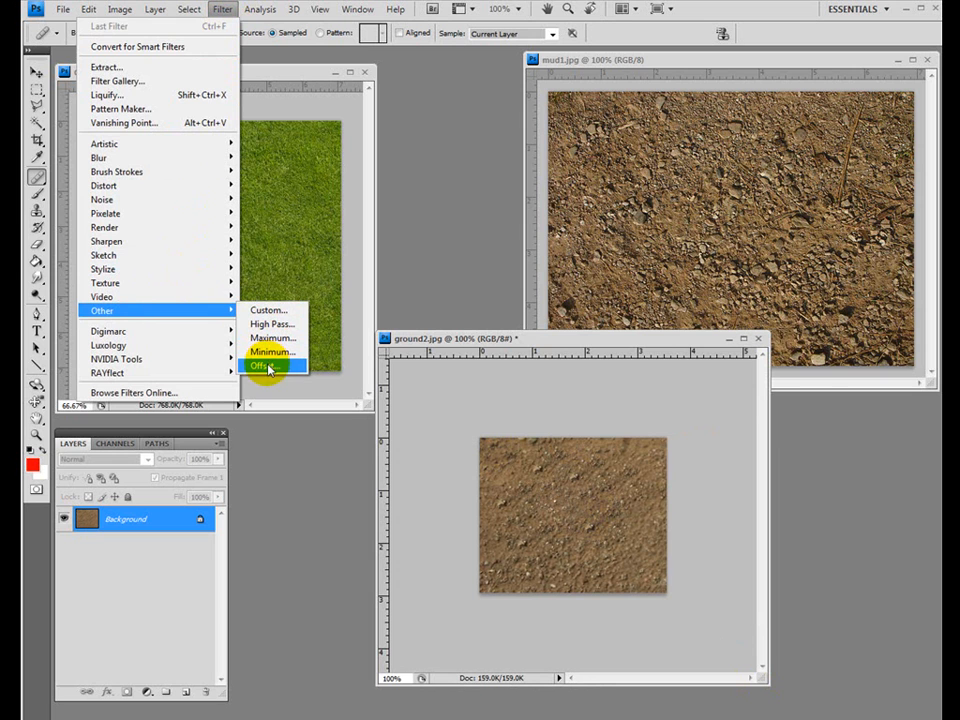
{"action": "left_click", "coordinate": [722, 8]}
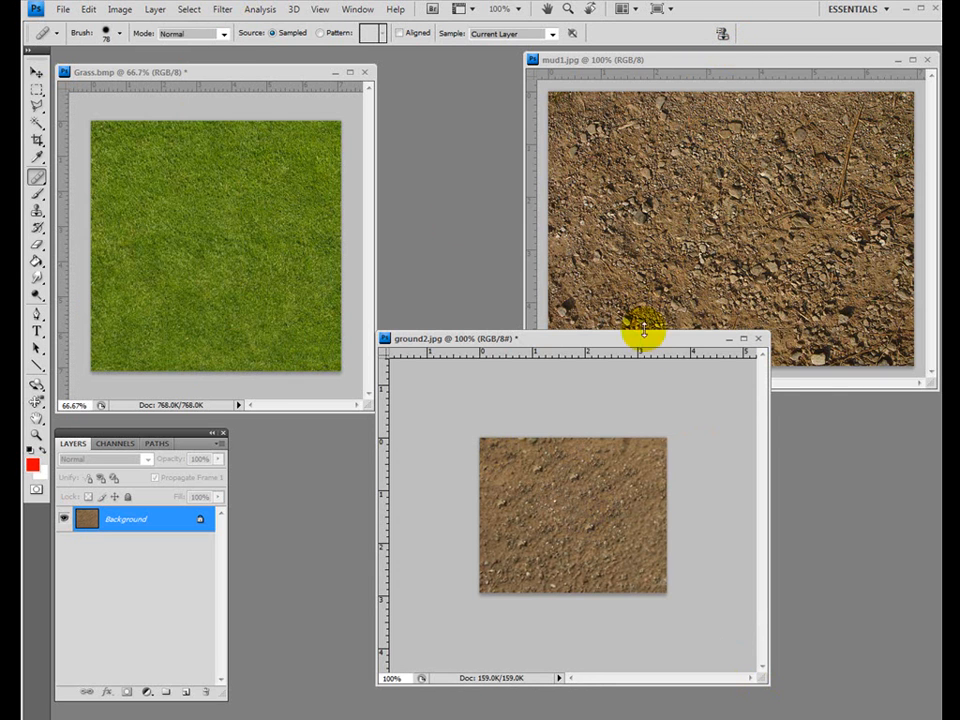
- Shrink the ground2 window, move the mud1 window closer to the grass image and enlarge it to show the whole photo
{"action": "left_click_drag", "start_coordinate": [762, 338], "coordinate": [655, 414]}
{"action": "left_click_drag", "start_coordinate": [677, 64], "coordinate": [549, 70]}
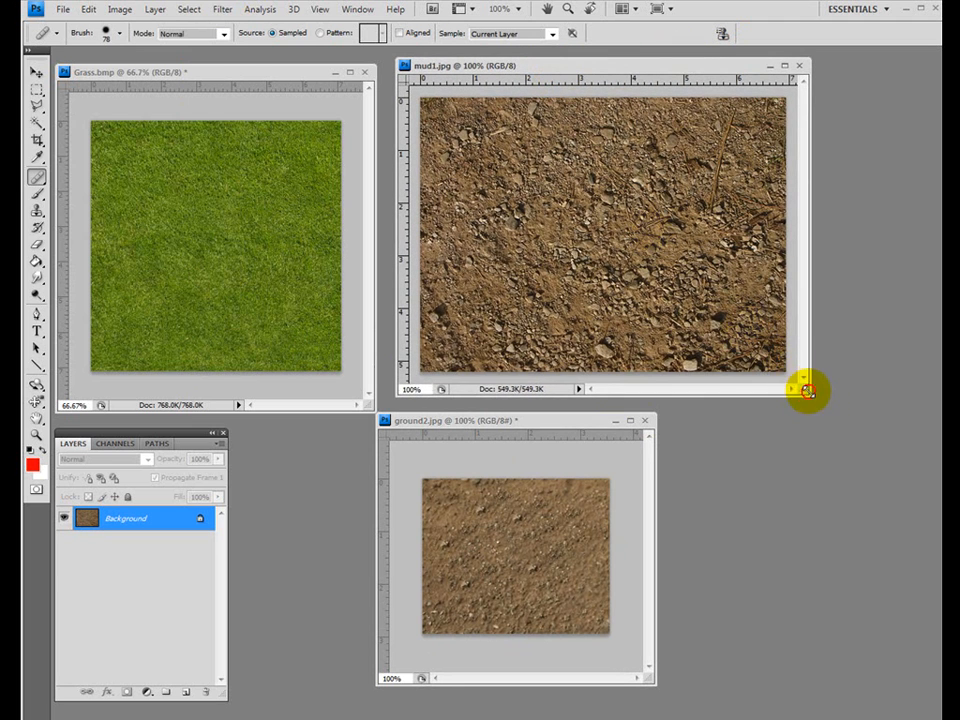
{"action": "left_click_drag", "start_coordinate": [807, 388], "coordinate": [834, 414]}
- Select the mud1 image with the 512 by 512 px fixed-size marquee and scale the image to 50 percent with proportions constrained
{"action": "left_click", "coordinate": [36, 89]}
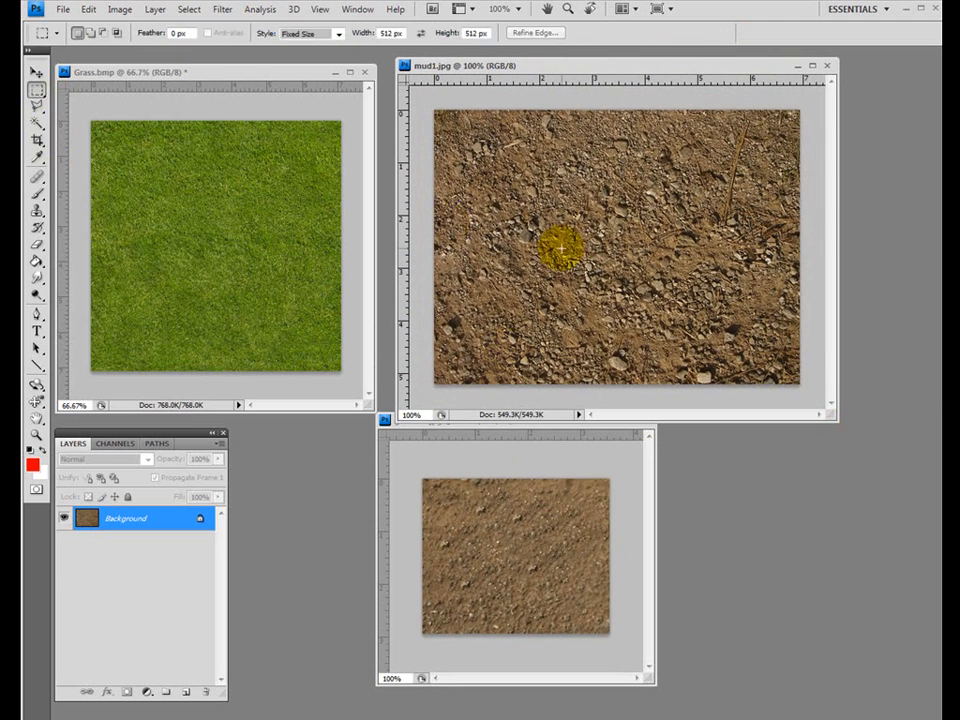
{"action": "left_click", "coordinate": [534, 236]}
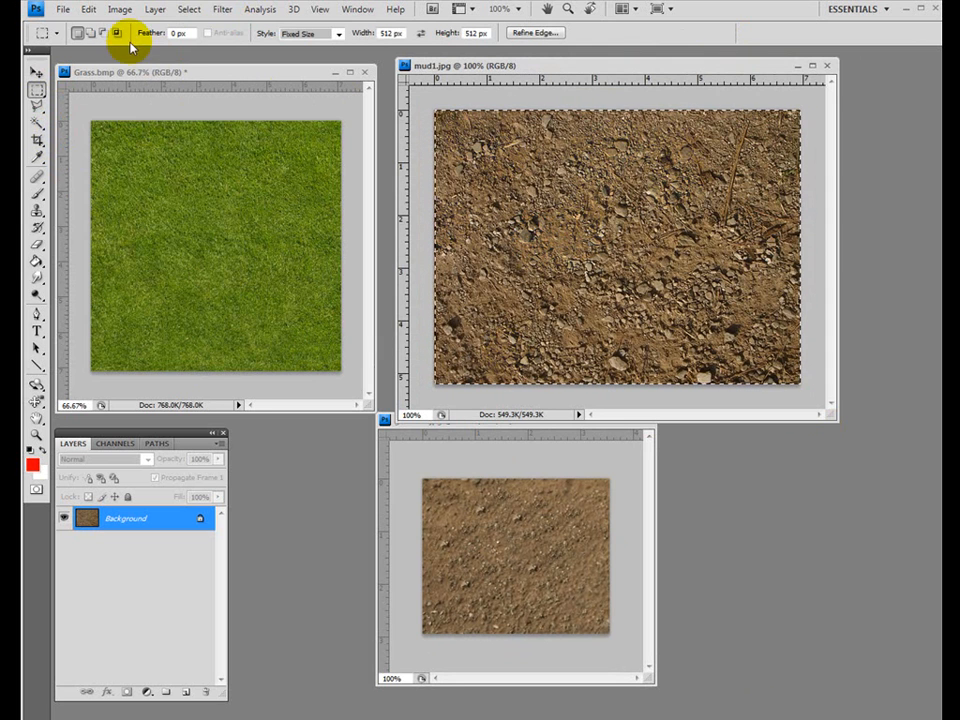
{"action": "left_click", "coordinate": [118, 11]}
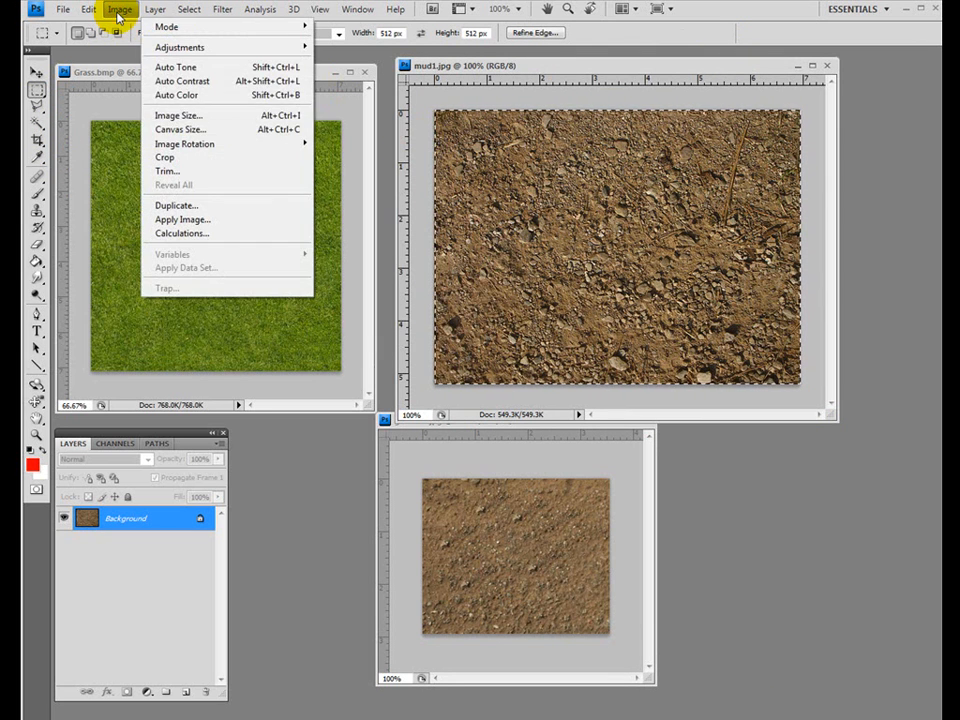
{"action": "left_click", "coordinate": [150, 113]}
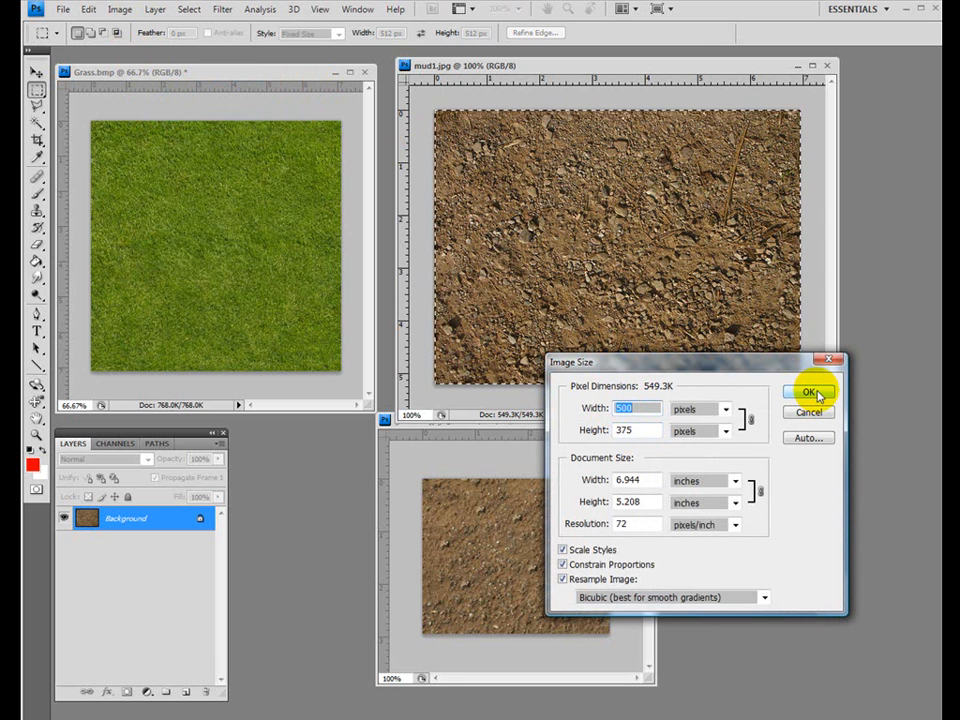
{"action": "left_click", "coordinate": [690, 409]}
{"action": "left_click", "coordinate": [678, 430]}
{"action": "double_click", "coordinate": [621, 407]}
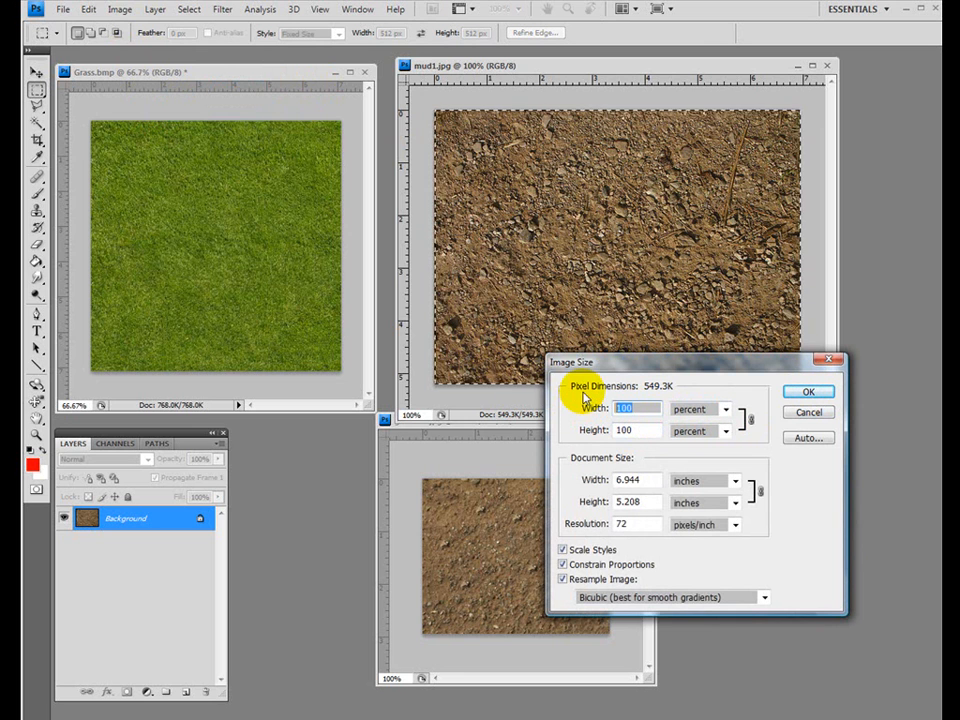
{"action": "type", "text": "50"}
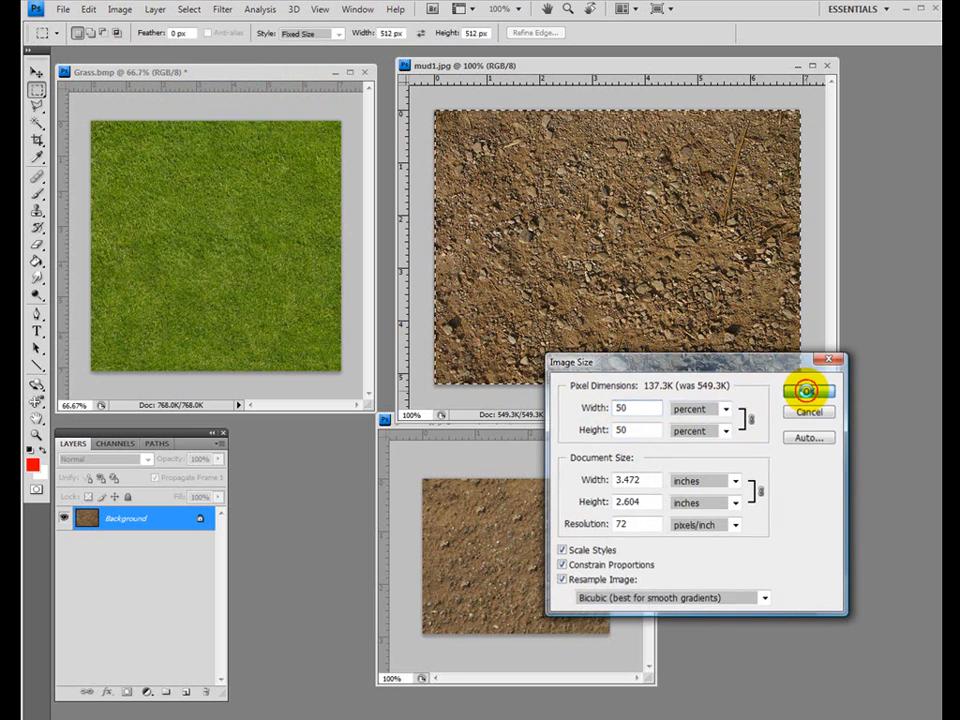
{"action": "left_click", "coordinate": [806, 391]}
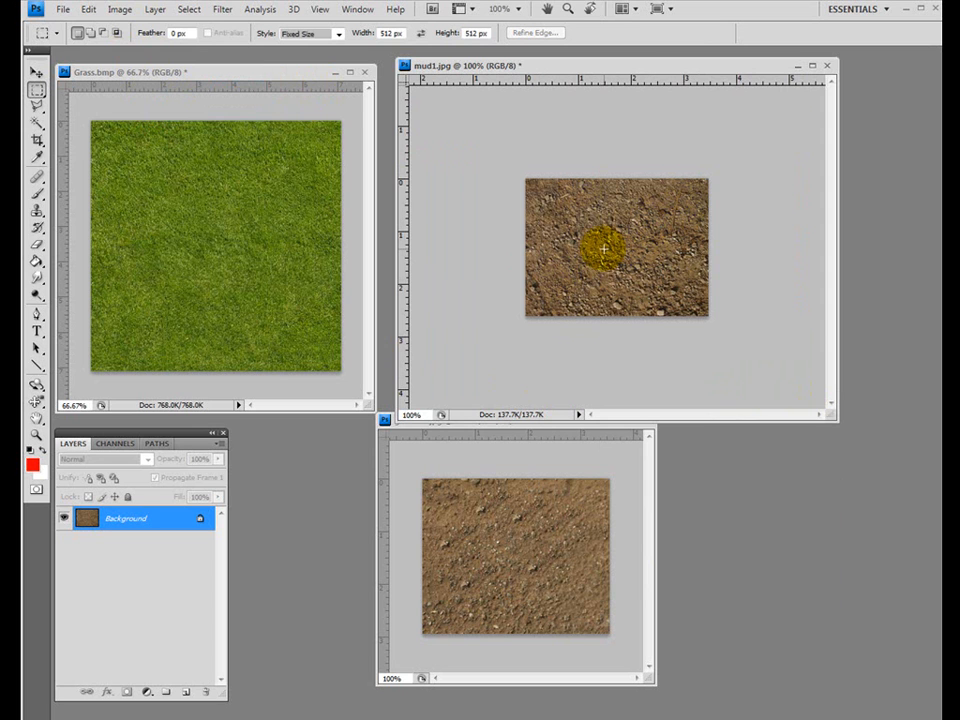
- Scale the mud1 image by a further 50 percent with proportions constrained
{"action": "left_click", "coordinate": [116, 9]}
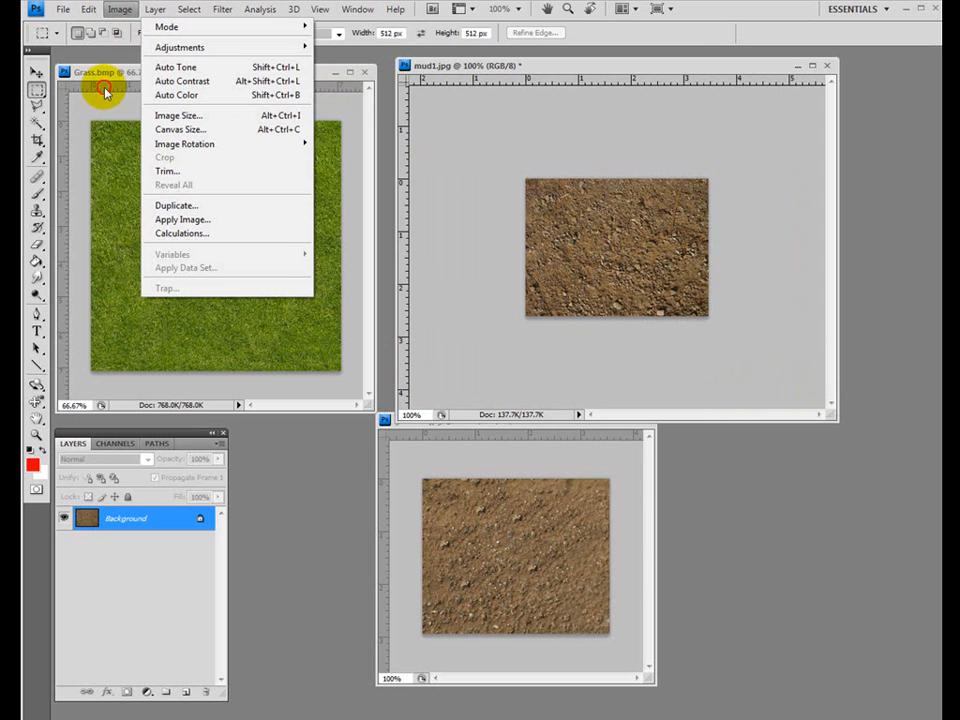
{"action": "left_click", "coordinate": [152, 113]}
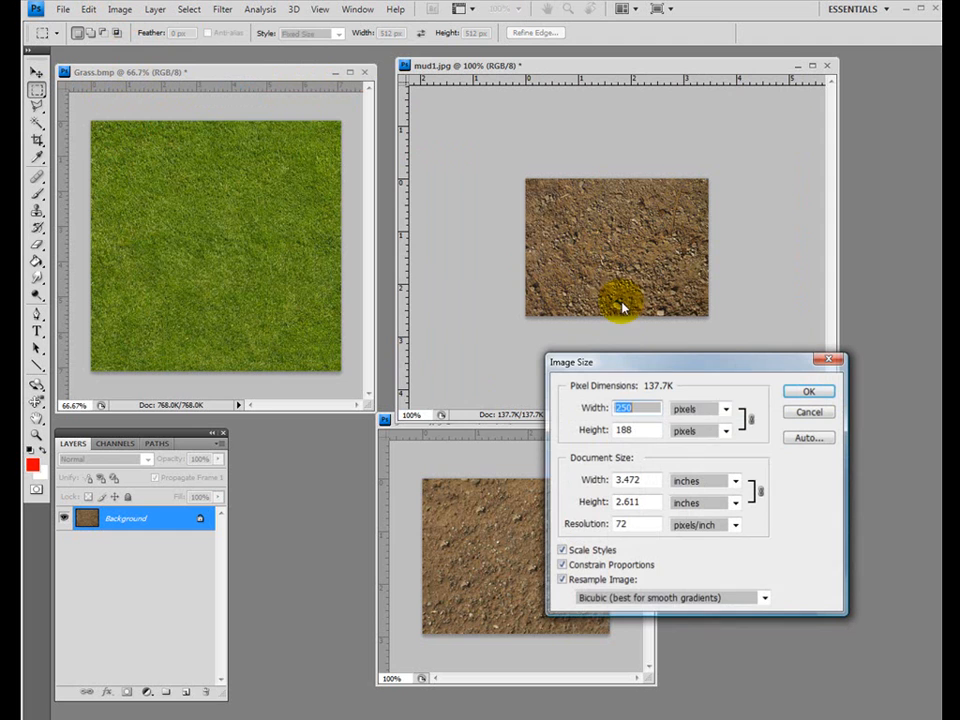
{"action": "left_click", "coordinate": [712, 409]}
{"action": "left_click", "coordinate": [690, 424]}
{"action": "type", "text": "50"}
{"action": "left_click", "coordinate": [811, 395]}
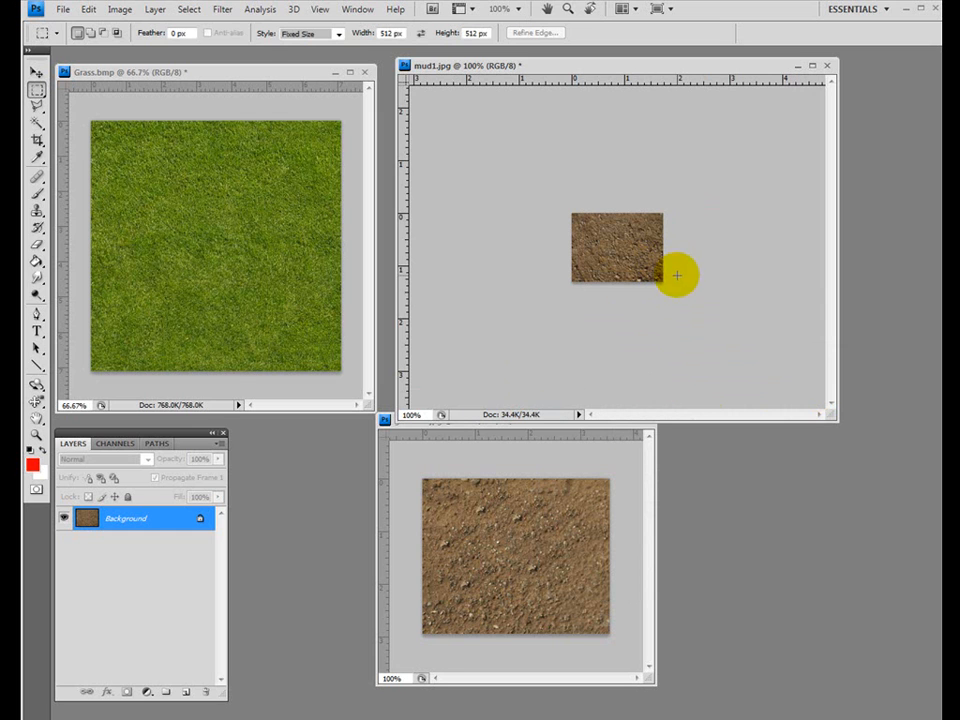
- Sharpen the reduced mud1 image with the Smart Sharpen filter
{"action": "left_click", "coordinate": [220, 10]}
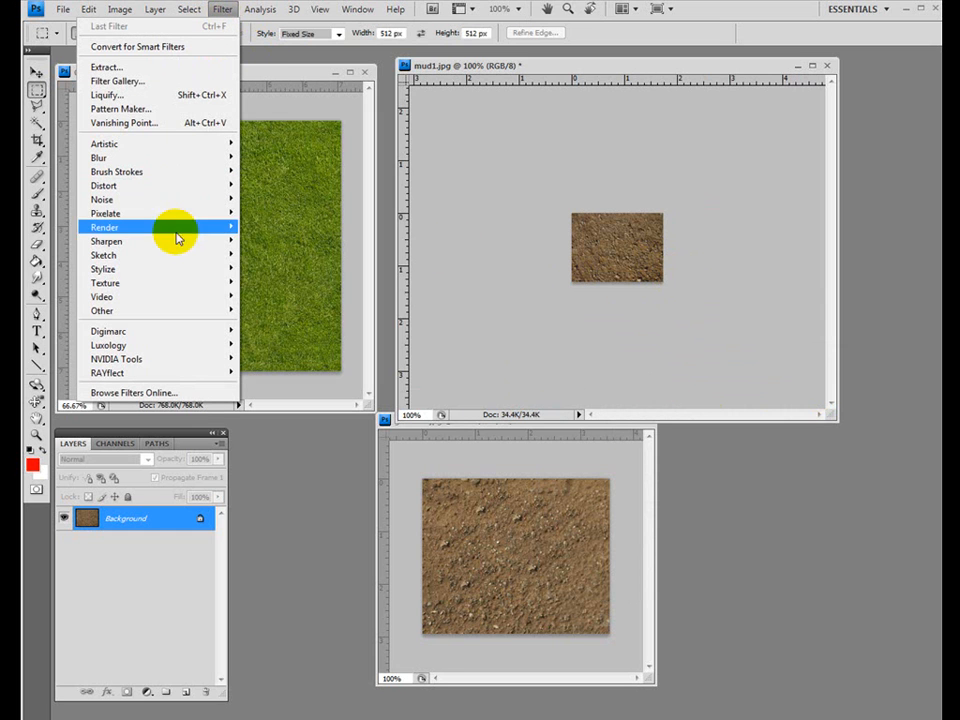
{"action": "mouse_move", "coordinate": [170, 290]}
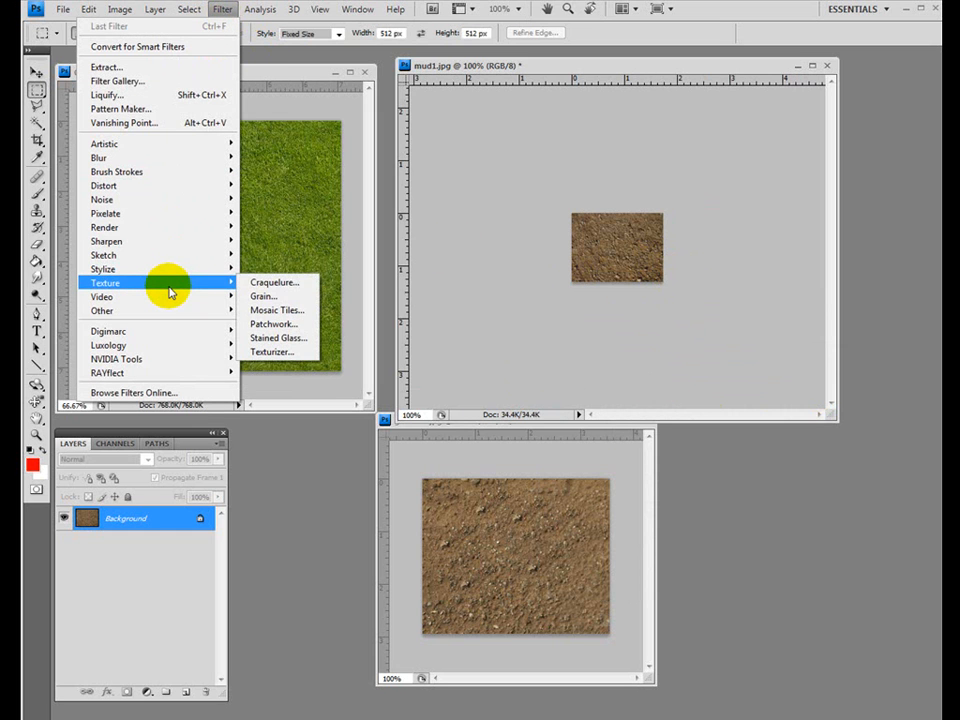
{"action": "mouse_move", "coordinate": [180, 243]}
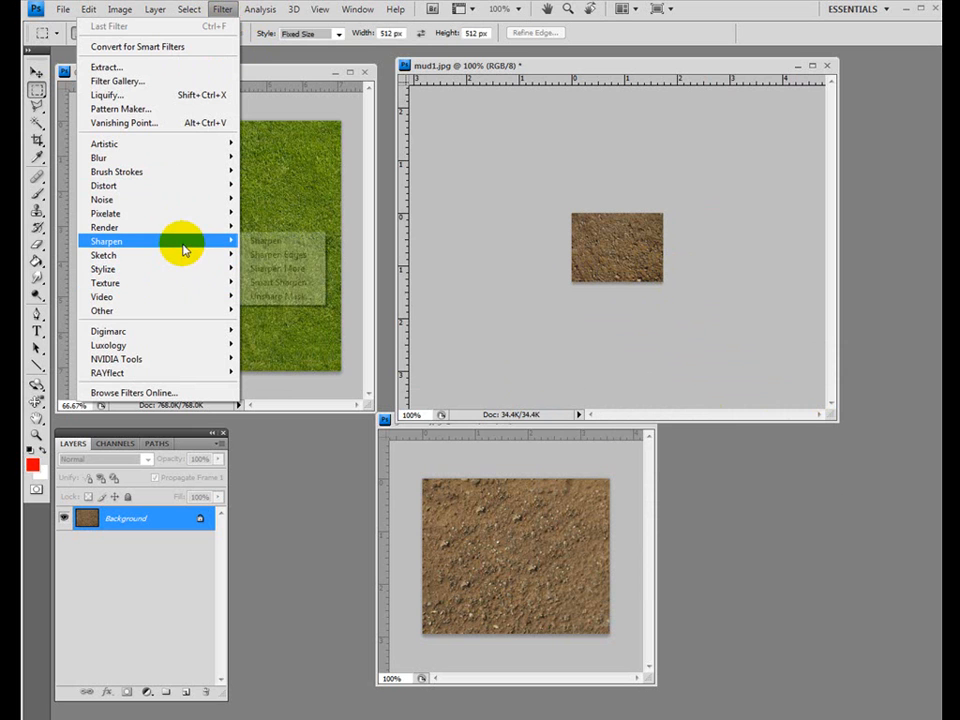
{"action": "left_click", "coordinate": [288, 283]}
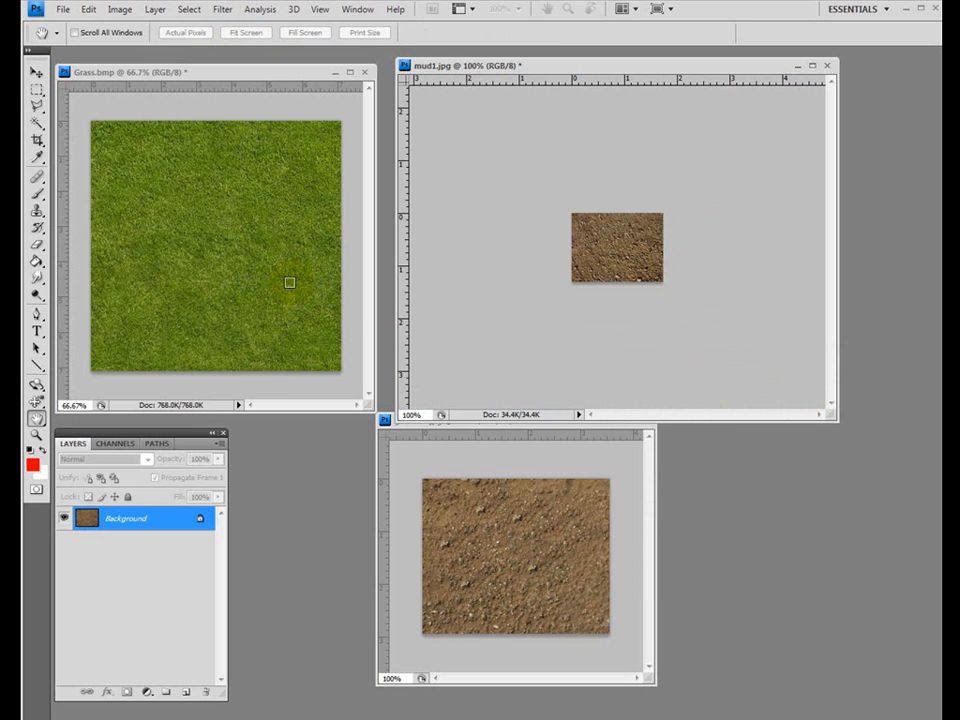
{"action": "key", "text": "m"}
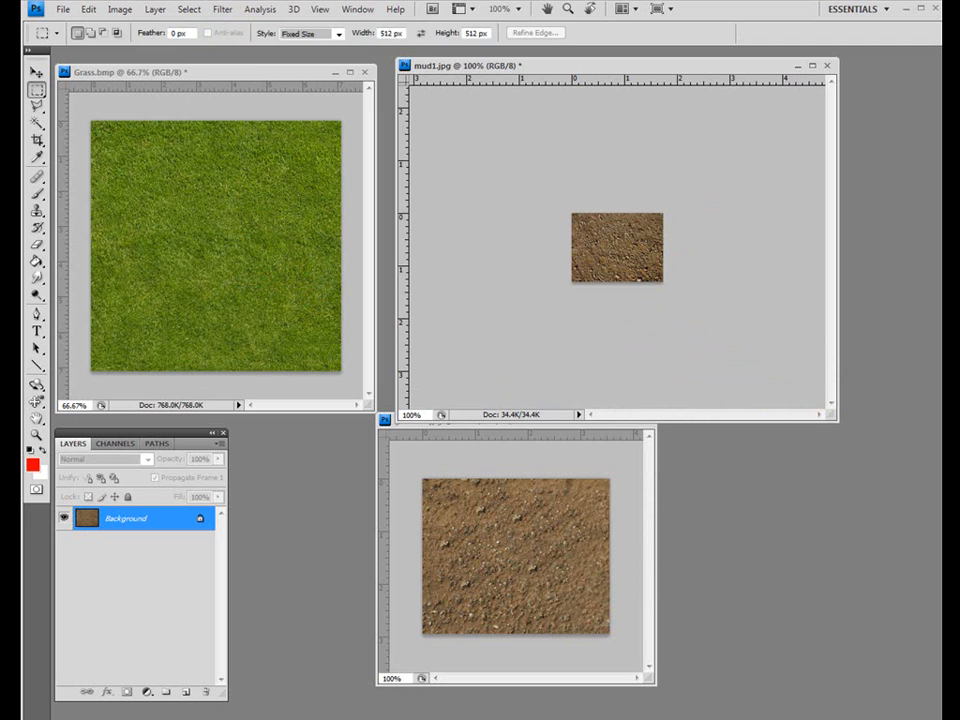
- Scale the ground2 image to 50 percent with proportions constrained, and move its window clear of the mud1 window
{"action": "left_click", "coordinate": [617, 437]}
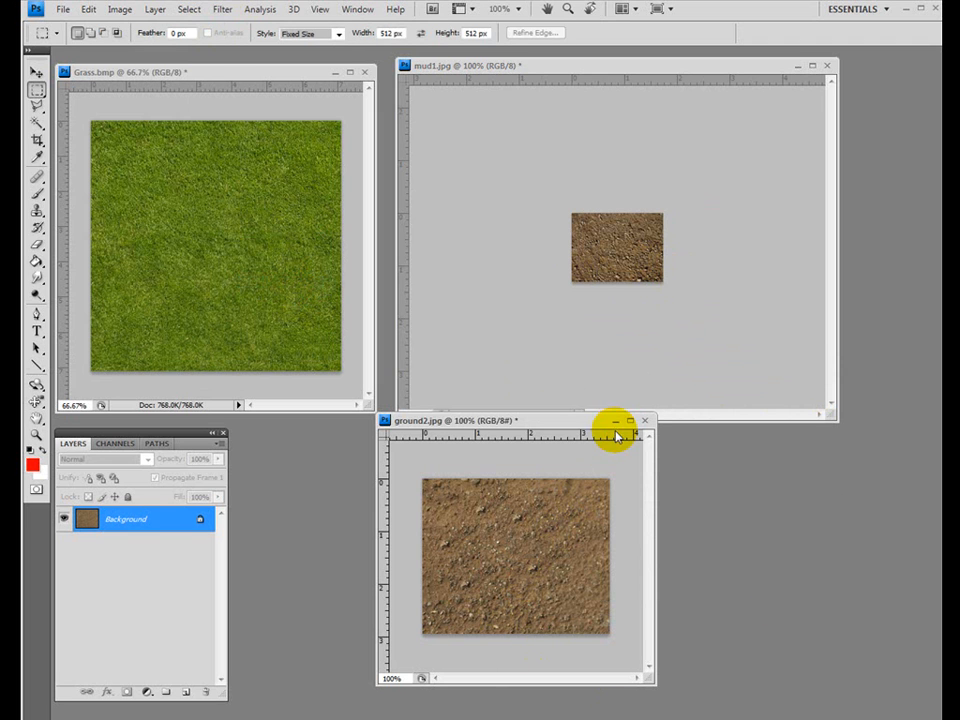
{"action": "left_click", "coordinate": [122, 9]}
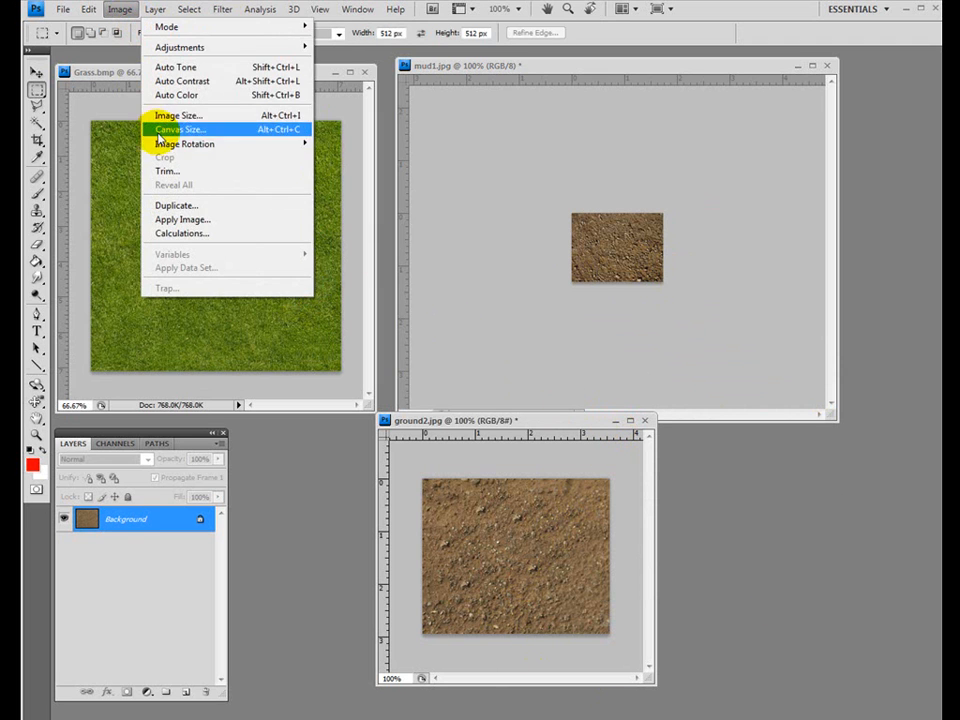
{"action": "left_click", "coordinate": [163, 115]}
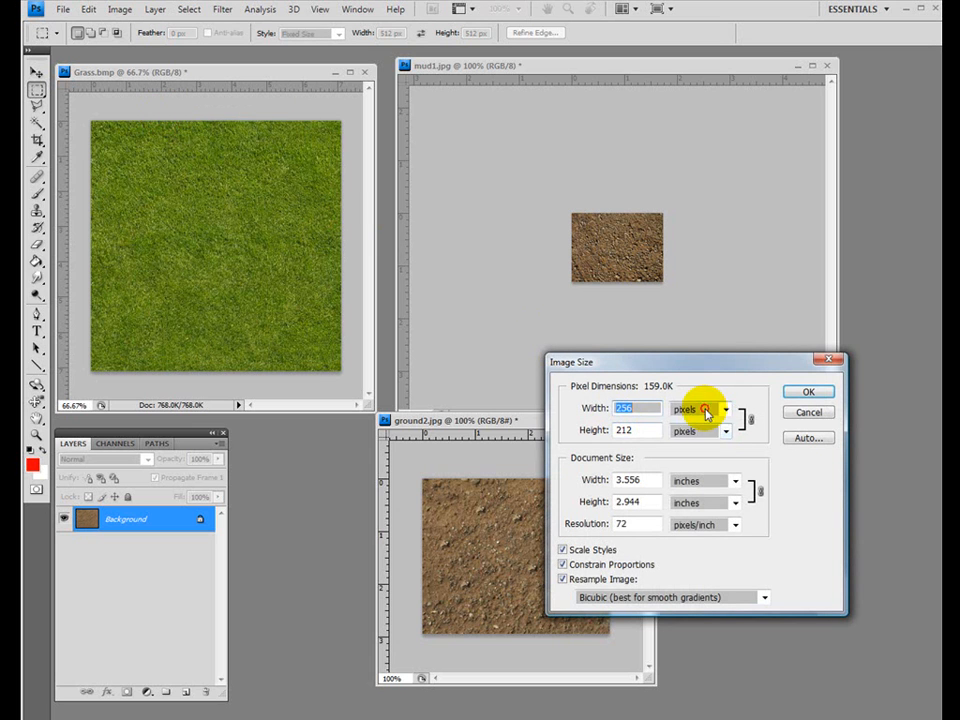
{"action": "left_click", "coordinate": [703, 409]}
{"action": "left_click", "coordinate": [699, 425]}
{"action": "left_click_drag", "start_coordinate": [632, 410], "coordinate": [590, 420]}
{"action": "type", "text": "50"}
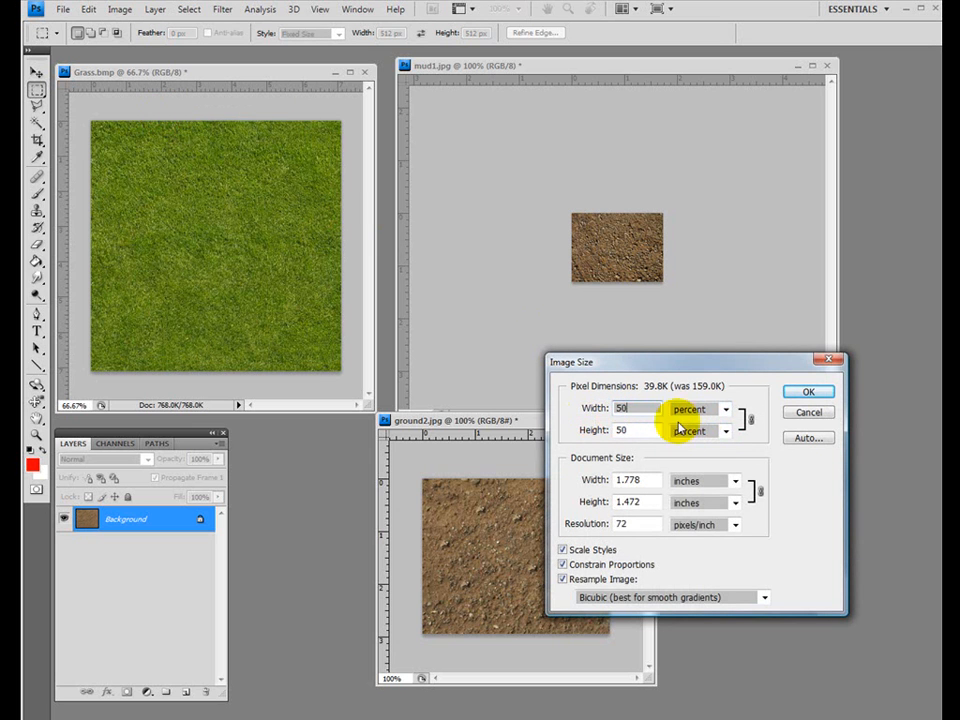
{"action": "left_click", "coordinate": [809, 392]}
{"action": "left_click_drag", "start_coordinate": [553, 418], "coordinate": [607, 444]}
- Sharpen the reduced ground2 image with a Sharpen filter
{"action": "left_click", "coordinate": [189, 9]}
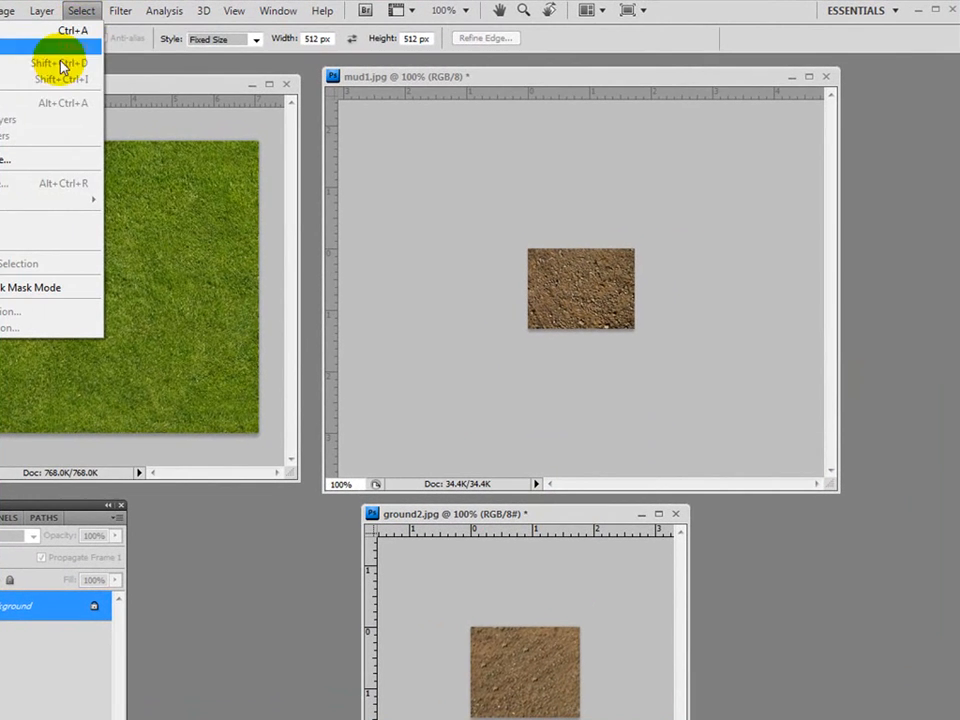
{"action": "left_click", "coordinate": [71, 17]}
{"action": "left_click", "coordinate": [40, 11]}
{"action": "mouse_move", "coordinate": [124, 19]}
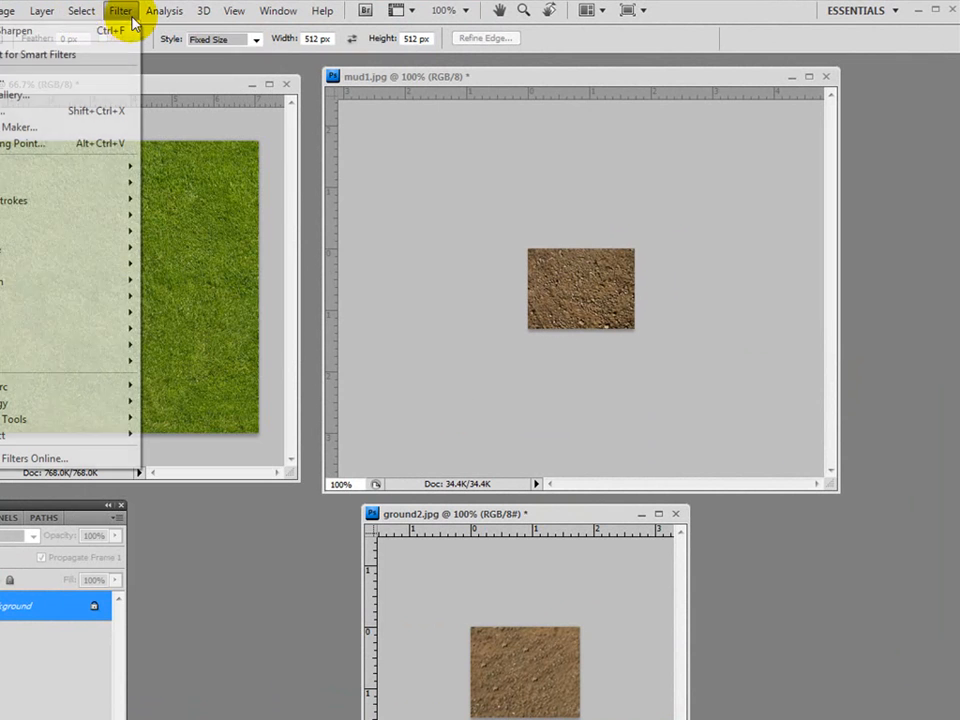
{"action": "mouse_move", "coordinate": [122, 281]}
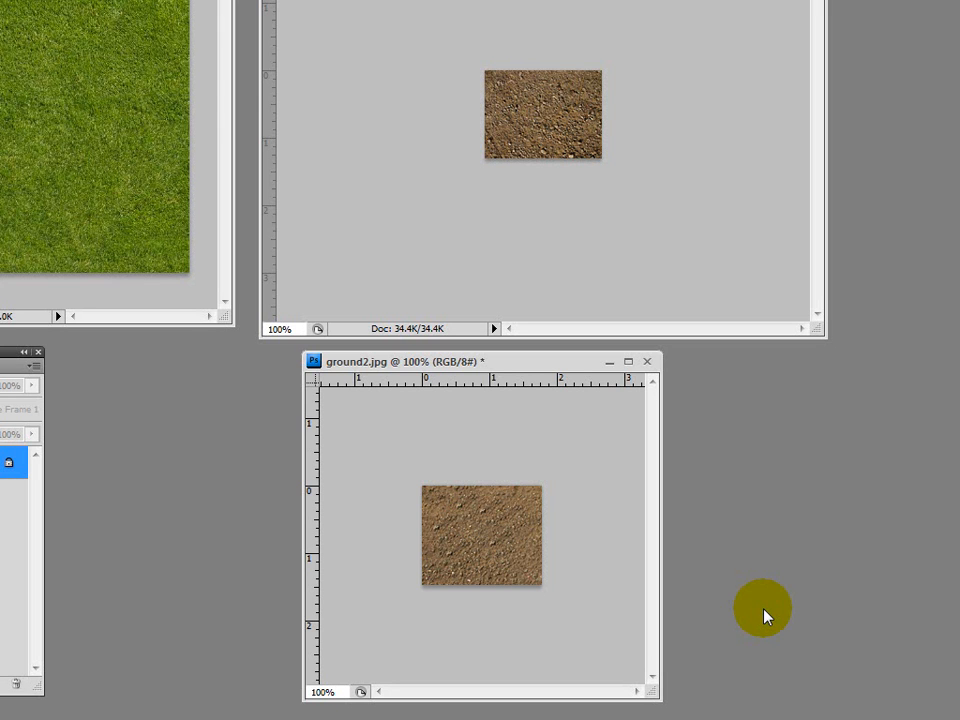
{"action": "left_click", "coordinate": [178, 654]}
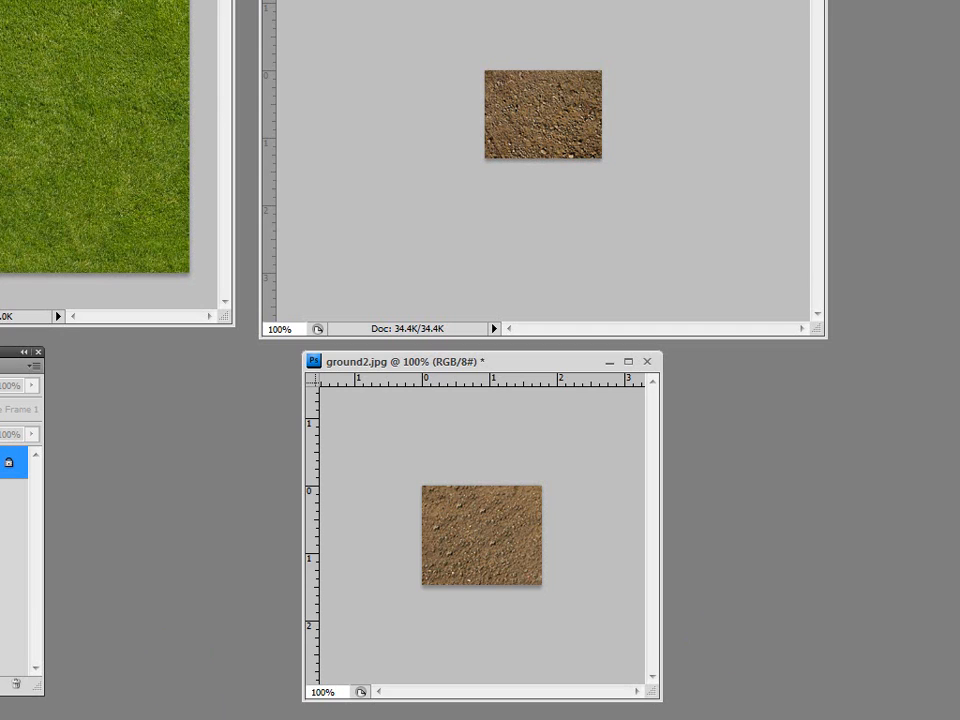